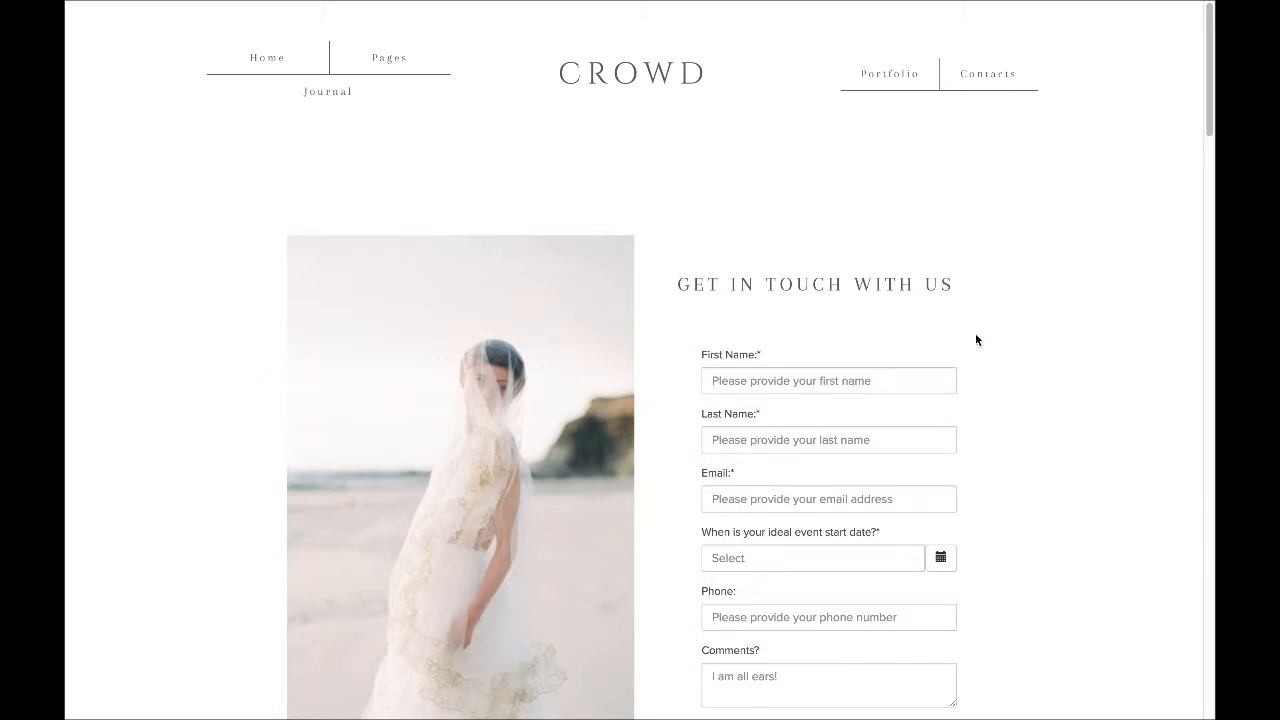
Switch to Dubsado and leave the open form for the list of form templates, discarding unsaved changes
mouse_move(222, 4)
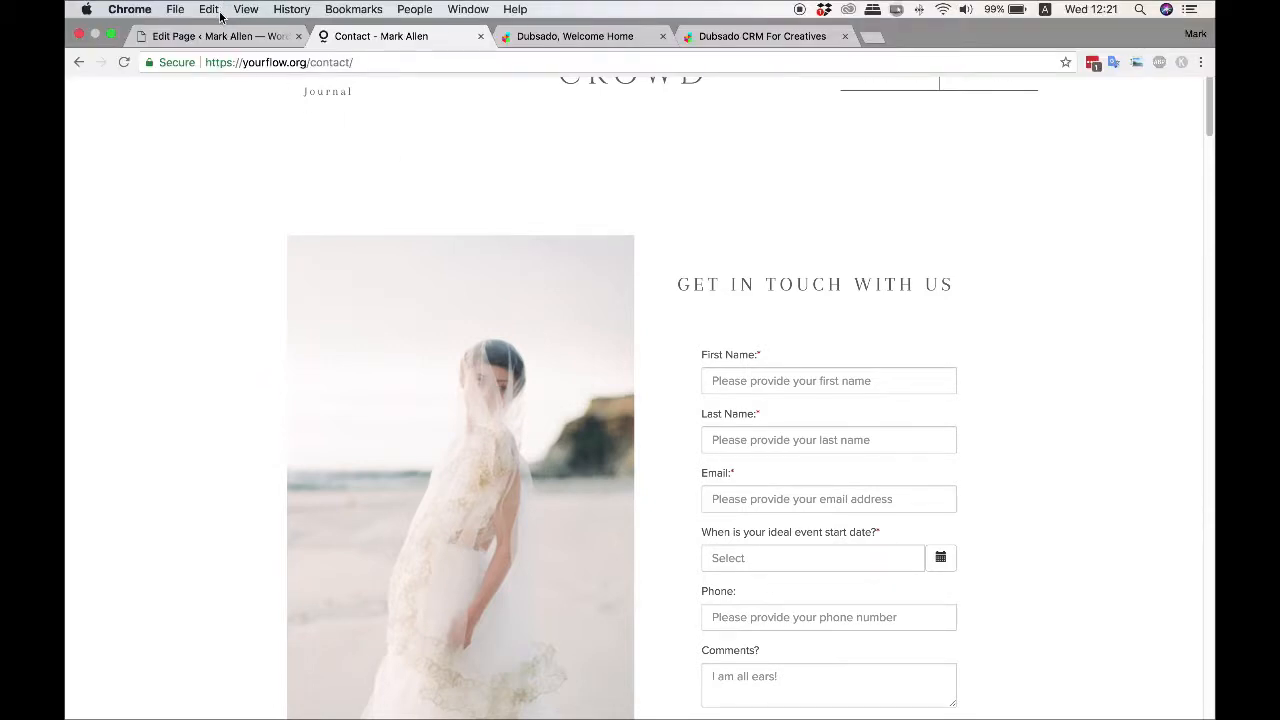
click(645, 38)
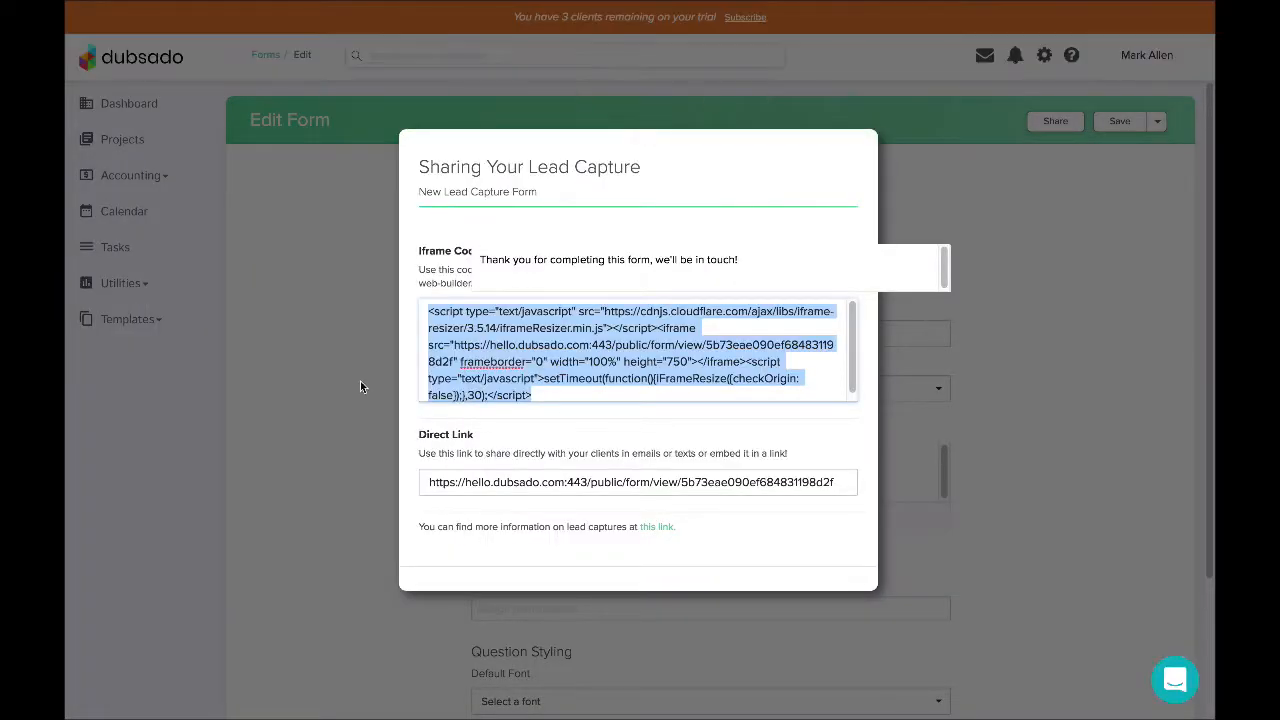
click(362, 384)
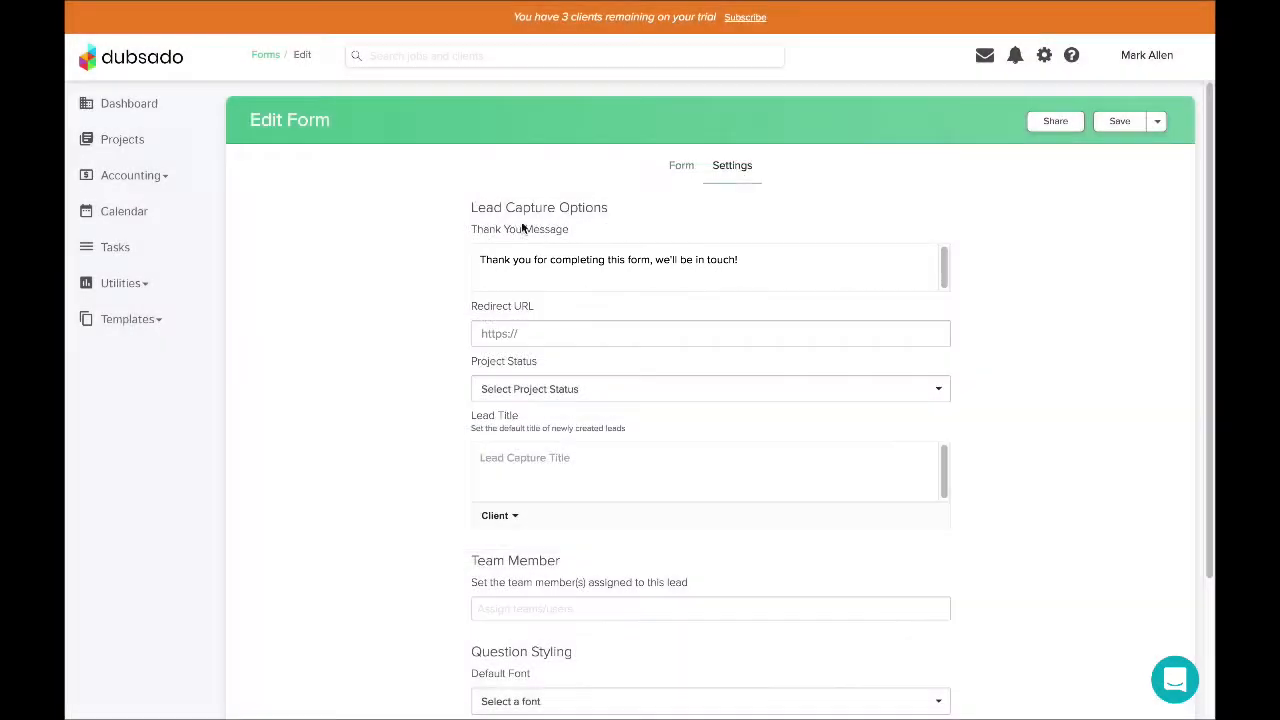
click(122, 320)
click(117, 371)
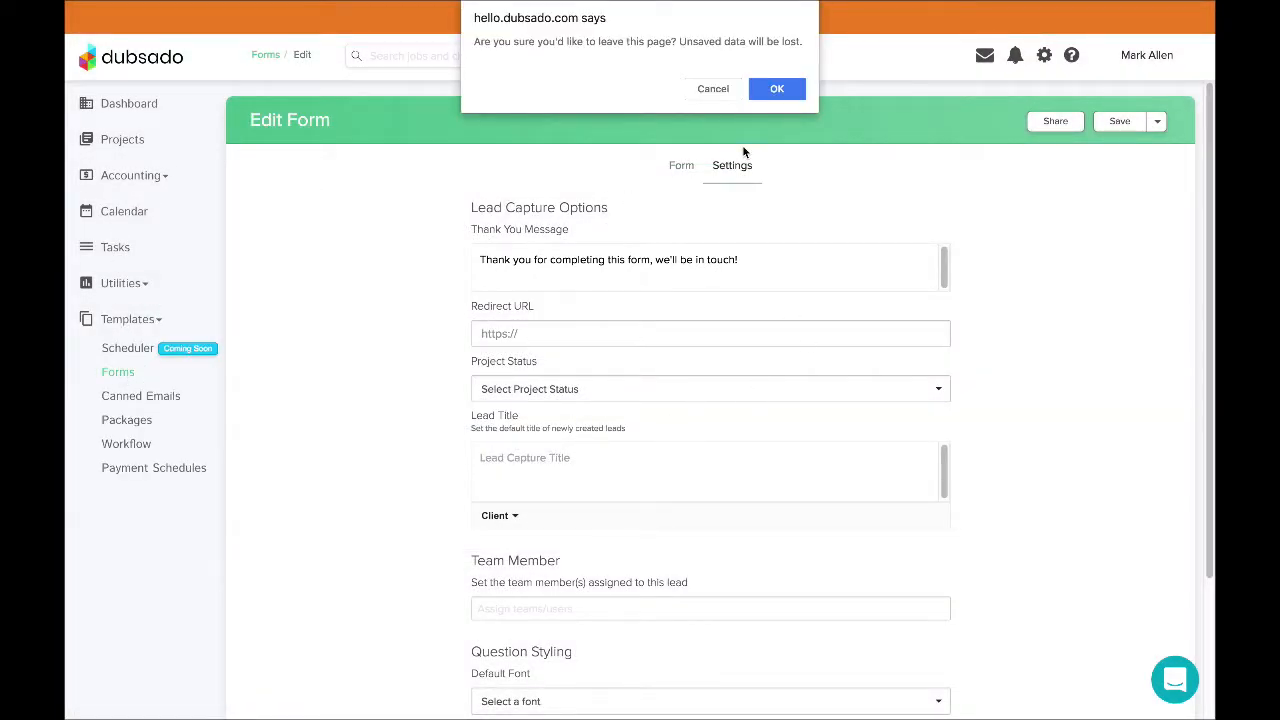
click(778, 87)
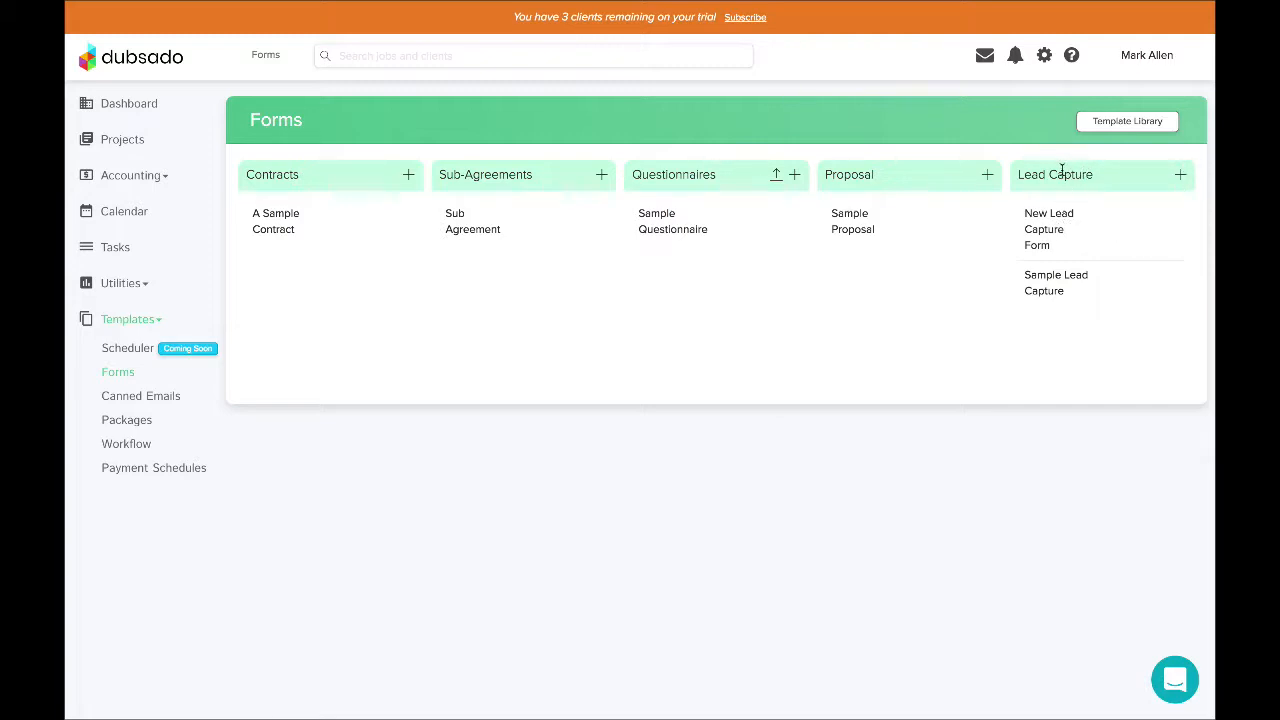
Open the New Lead Capture Form for editing and show its sharing options
mouse_move(1054, 219)
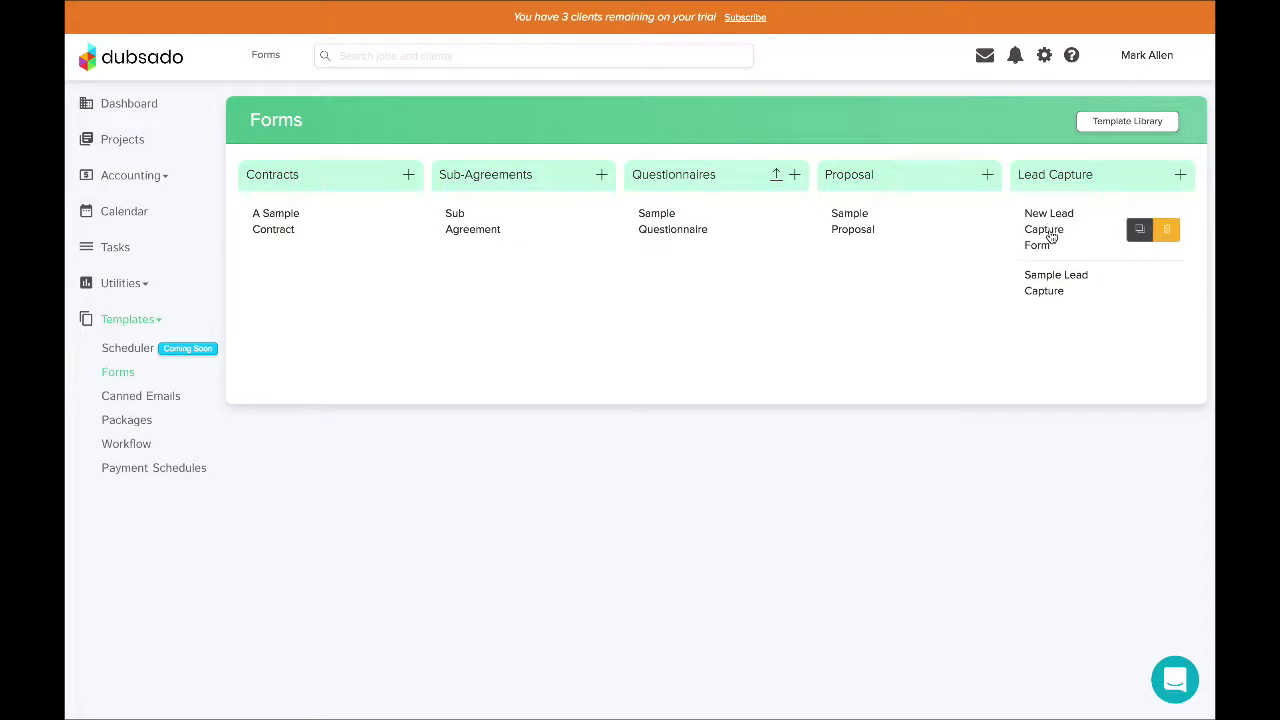
click(1051, 236)
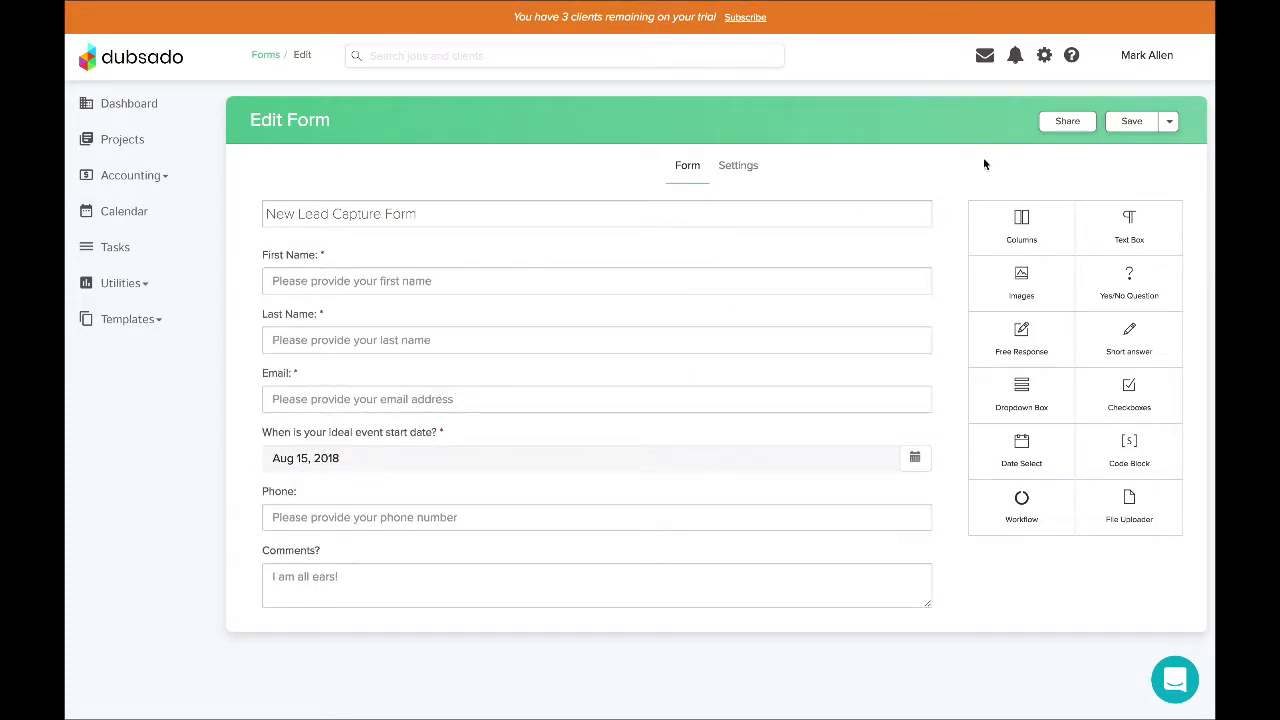
click(1068, 123)
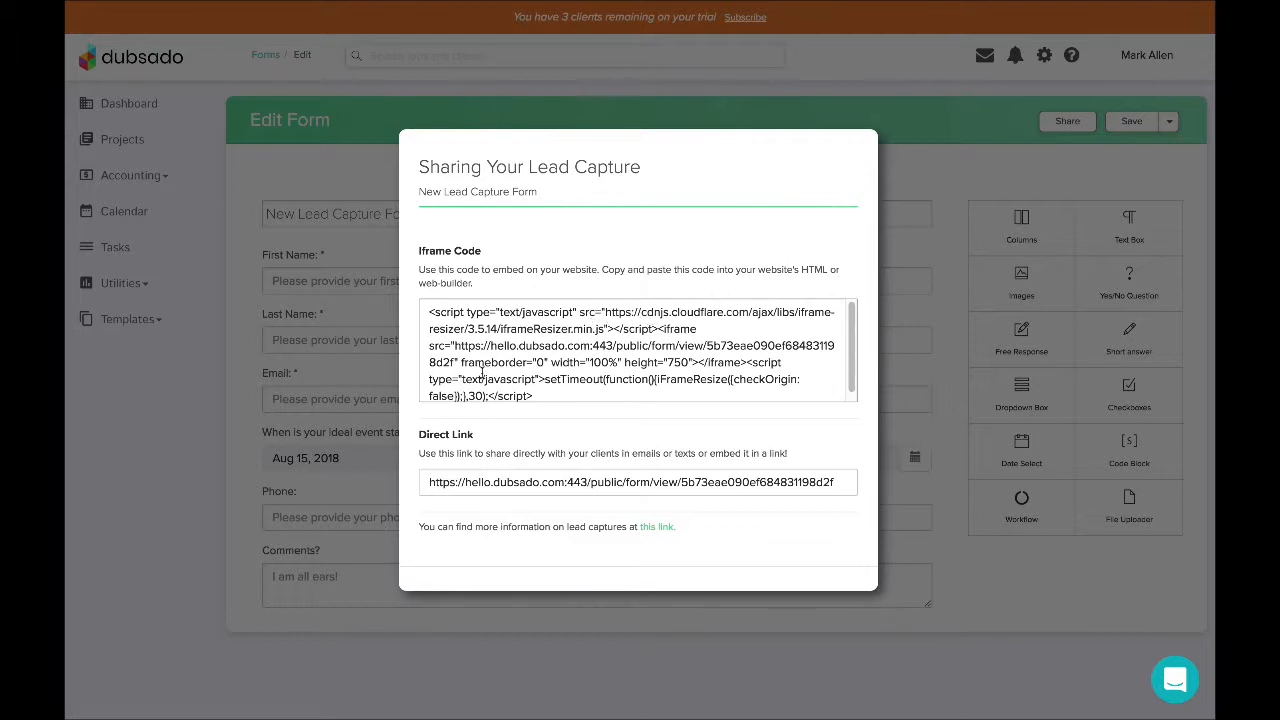
Switch to the live Contact page and examine the embedded lead capture forms and the Inquiry block's link
mouse_move(398, 6)
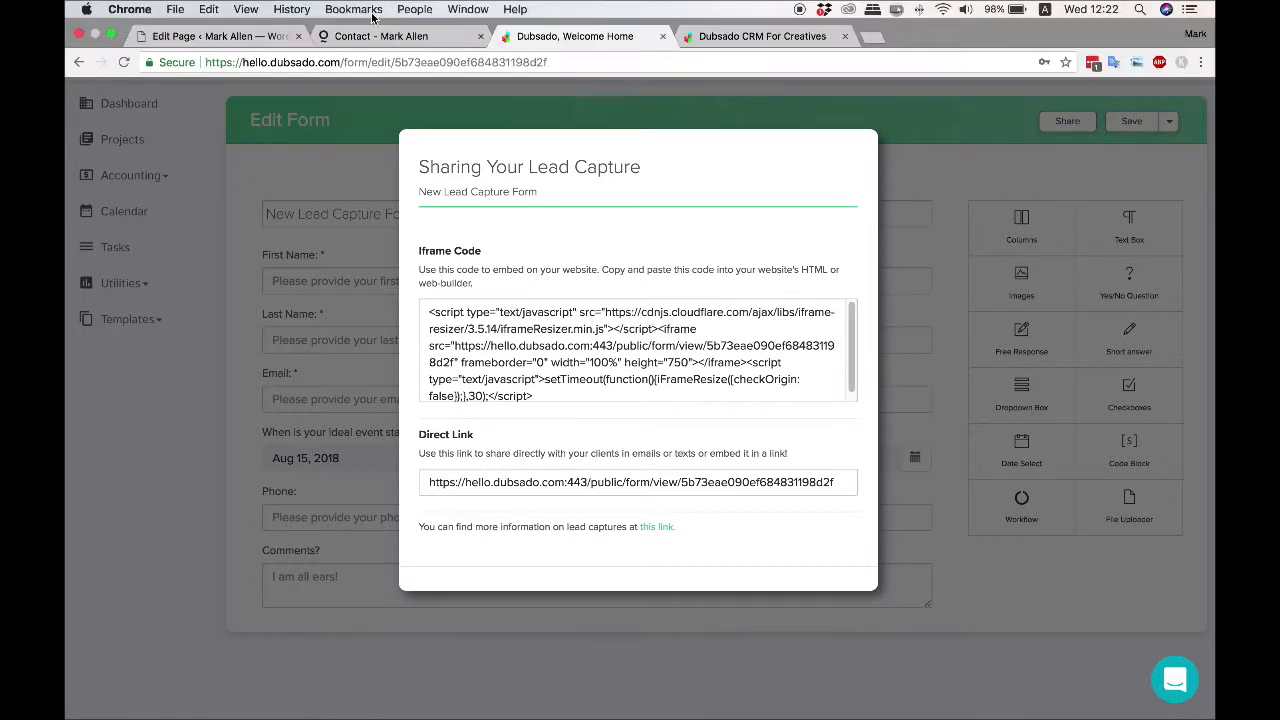
click(385, 40)
scroll(783, 337, down, 1)
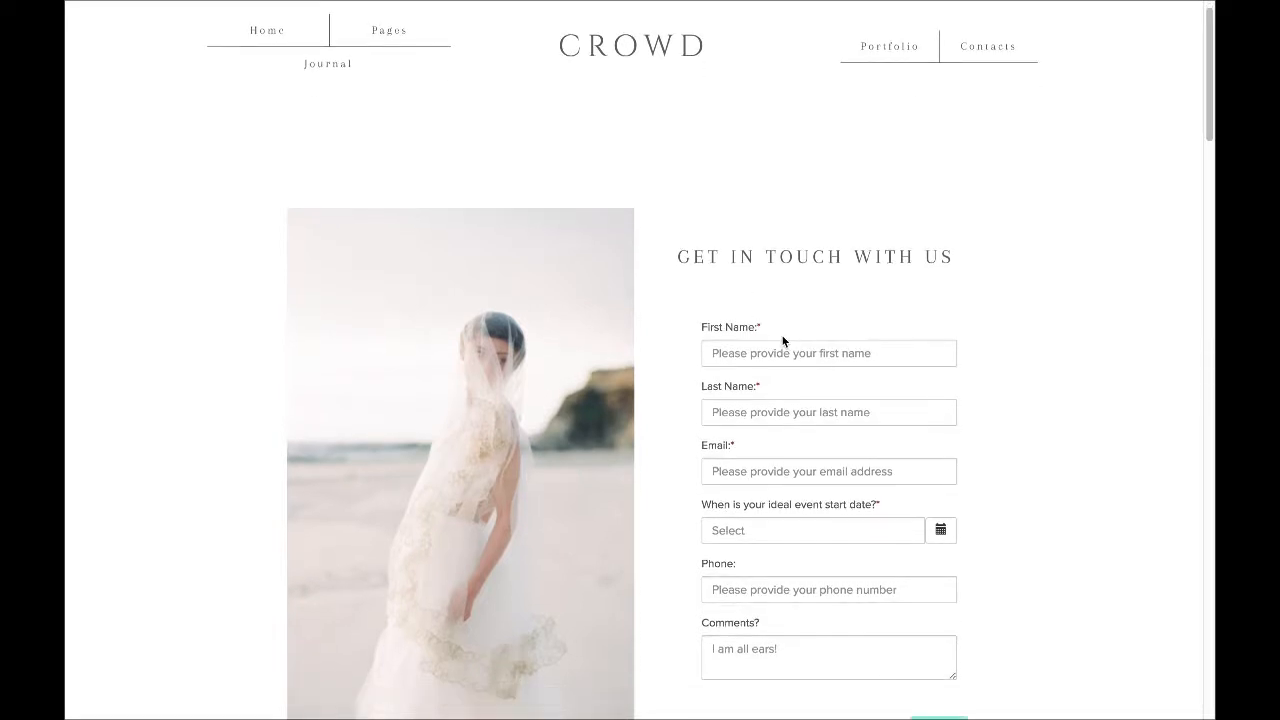
scroll(800, 395, down, 3)
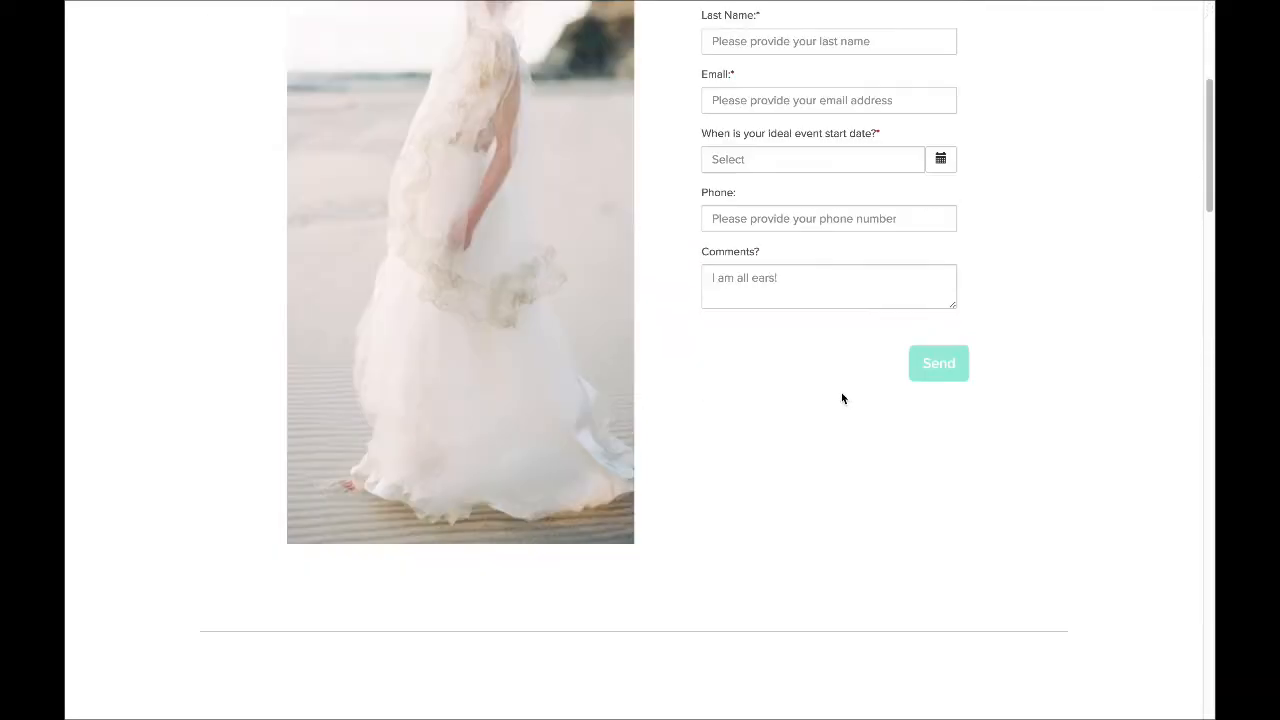
scroll(866, 362, down, 7)
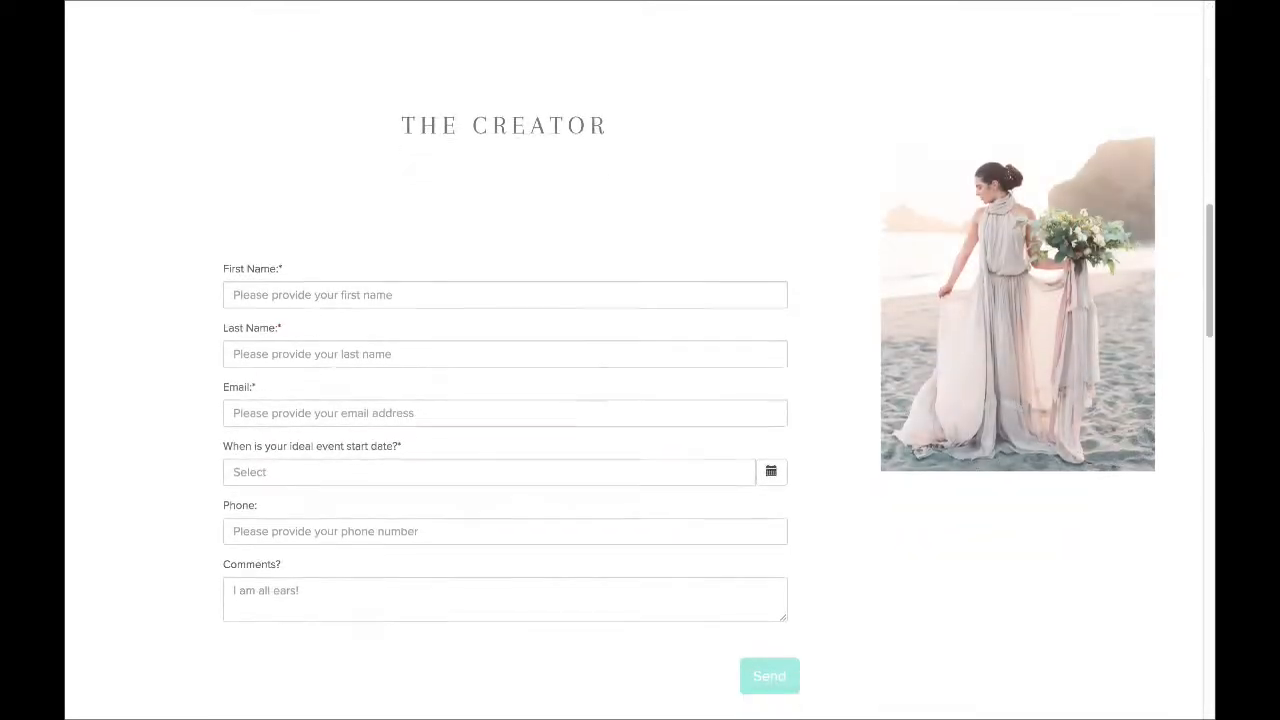
scroll(948, 296, down, 12)
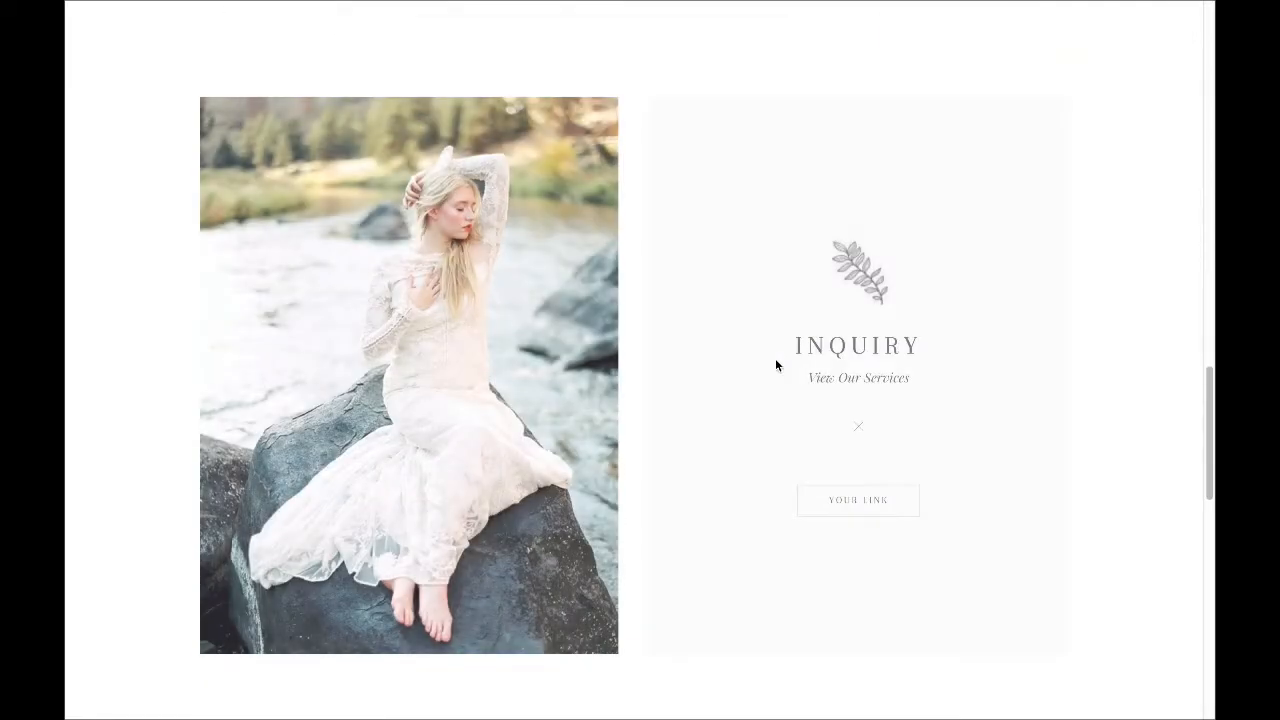
scroll(763, 361, down, 5)
scroll(631, 366, up, 3)
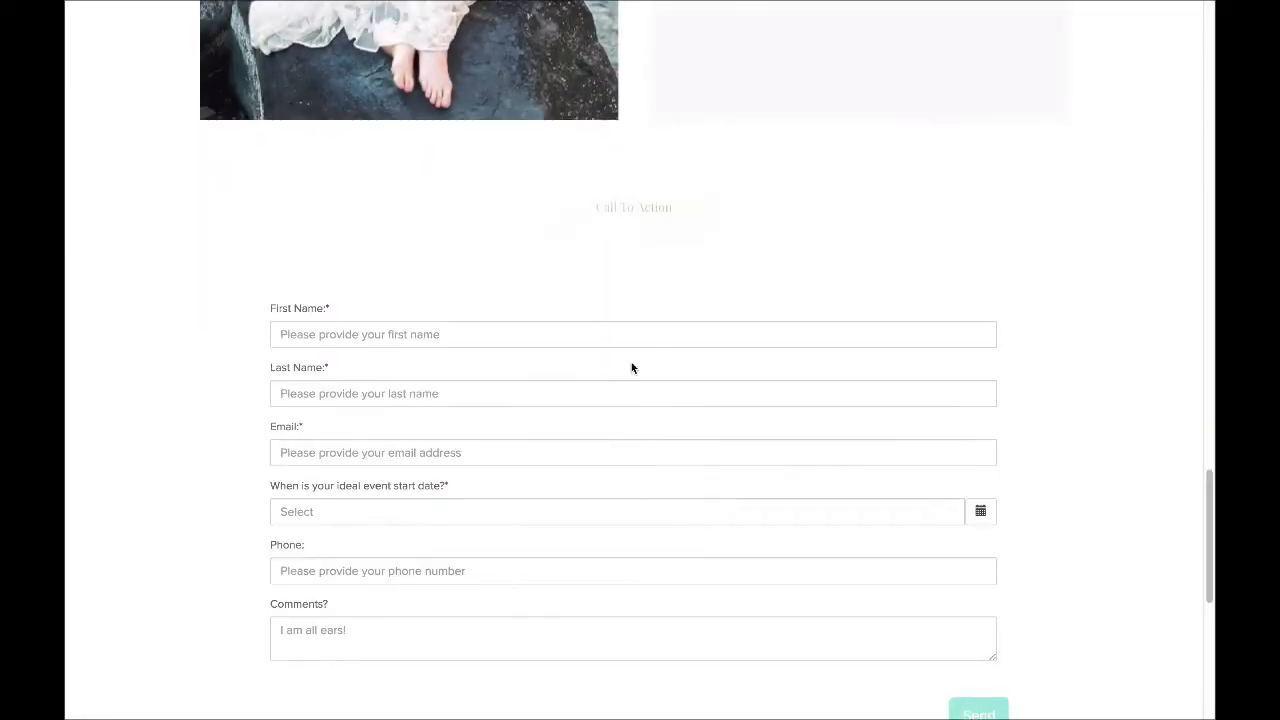
scroll(687, 370, up, 10)
scroll(731, 403, down, 6)
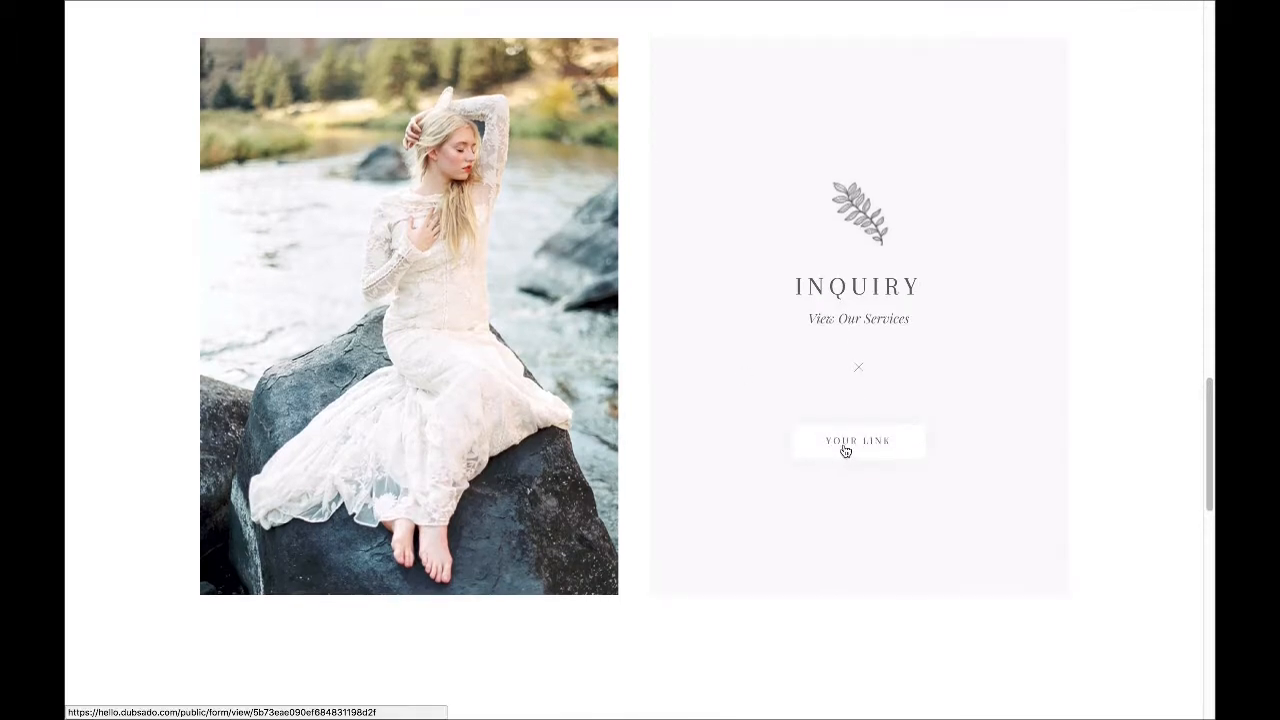
Open the standalone form from the Inquiry block's link, try its name fields, and return to the Contact page
click(854, 450)
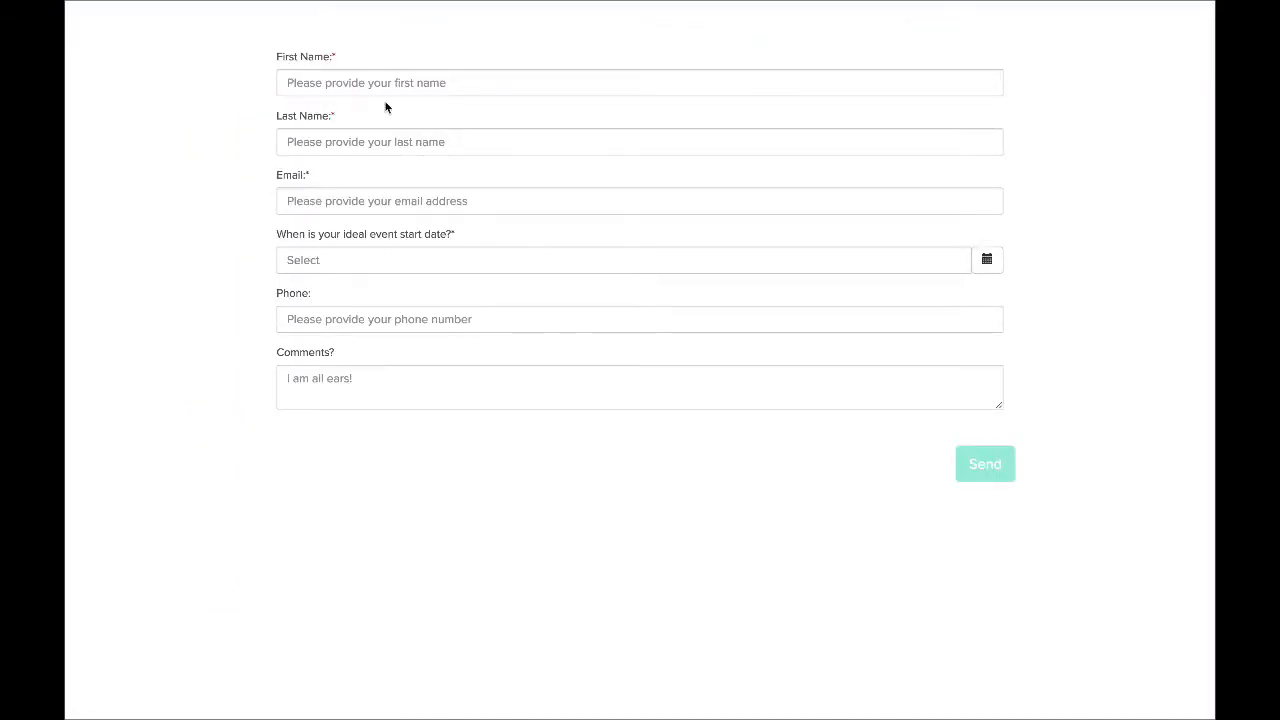
click(351, 85)
click(343, 147)
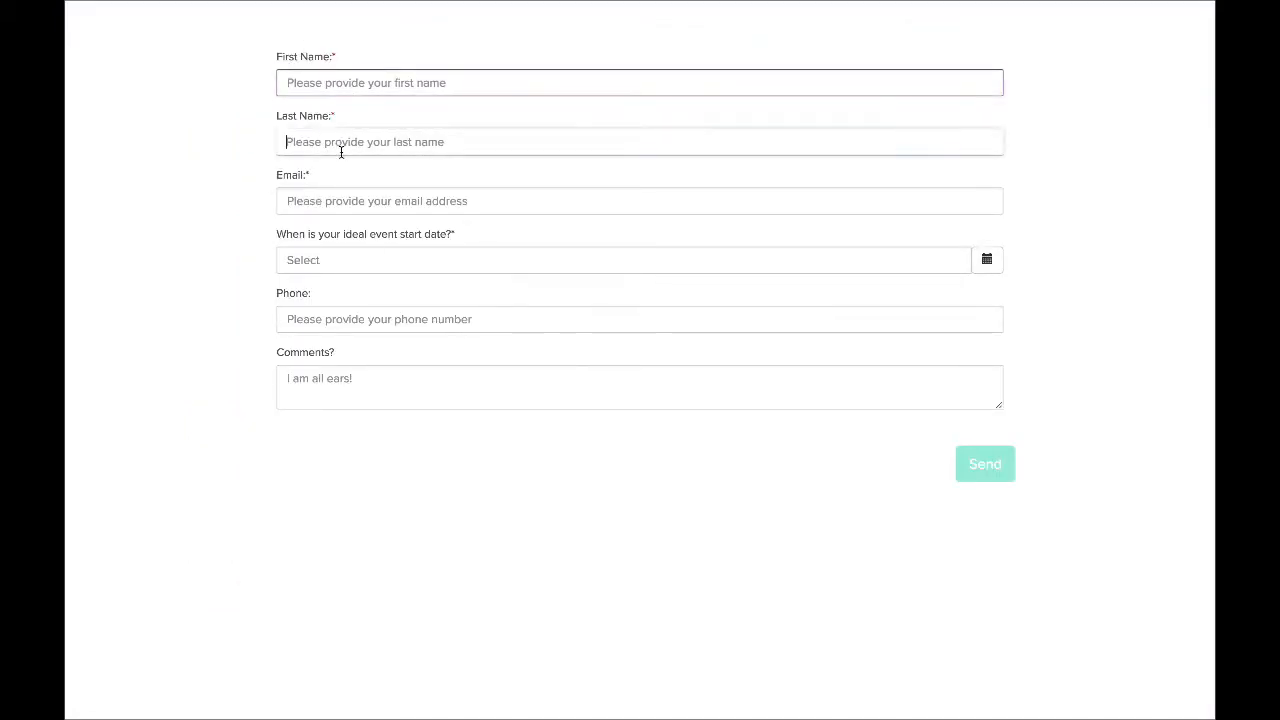
mouse_move(95, 20)
click(79, 62)
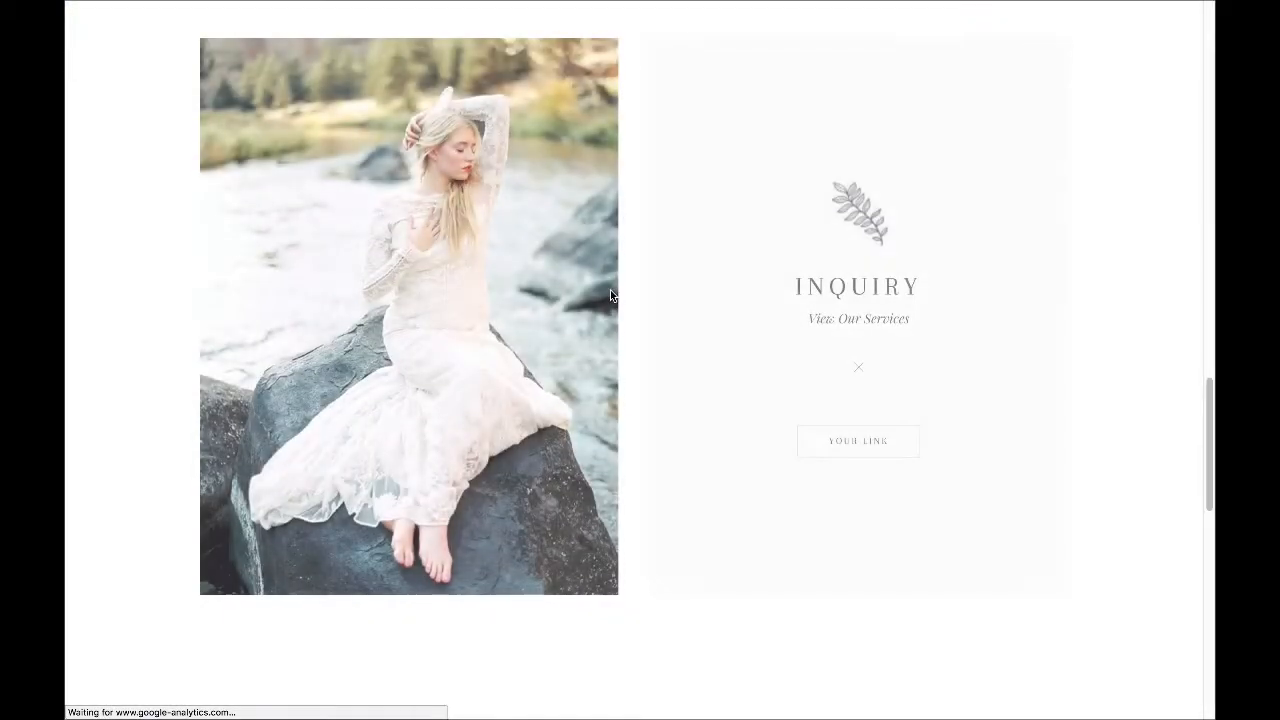
Switch back to the Dubsado form, select the entire iframe code for sharing the lead capture, and close the sharing dialog
mouse_move(181, 5)
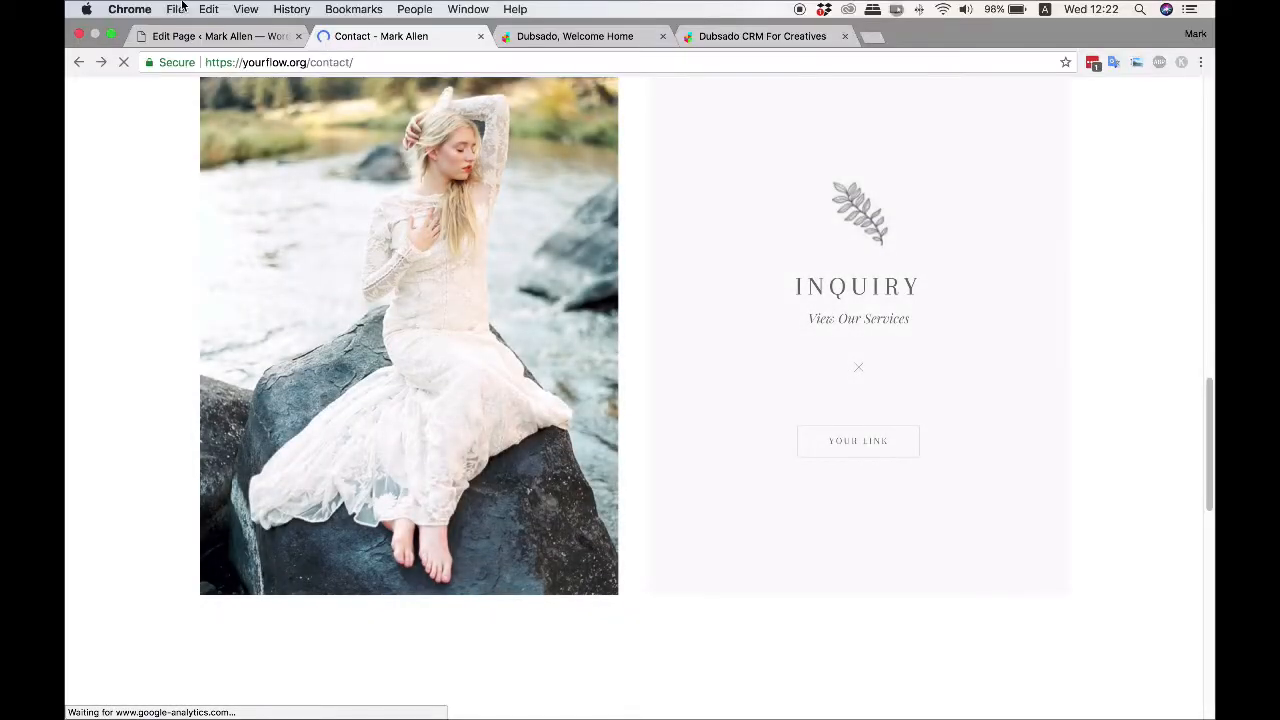
click(714, 38)
click(572, 36)
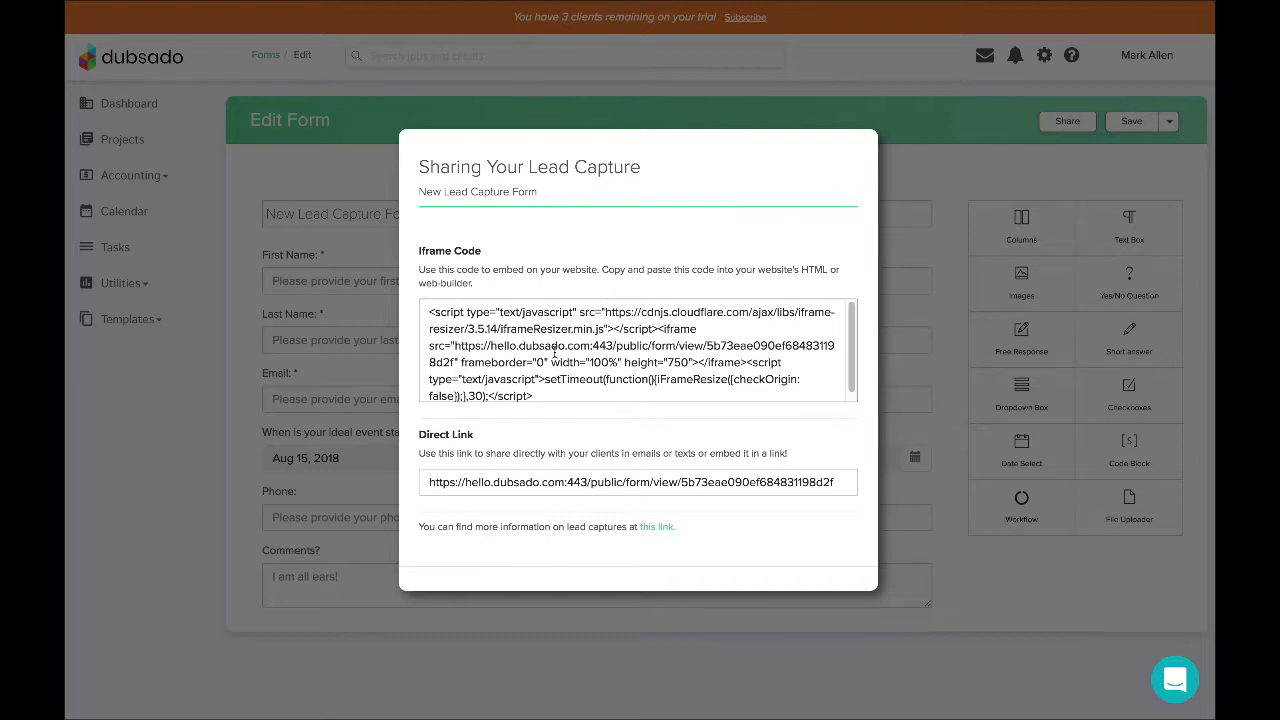
click(567, 394)
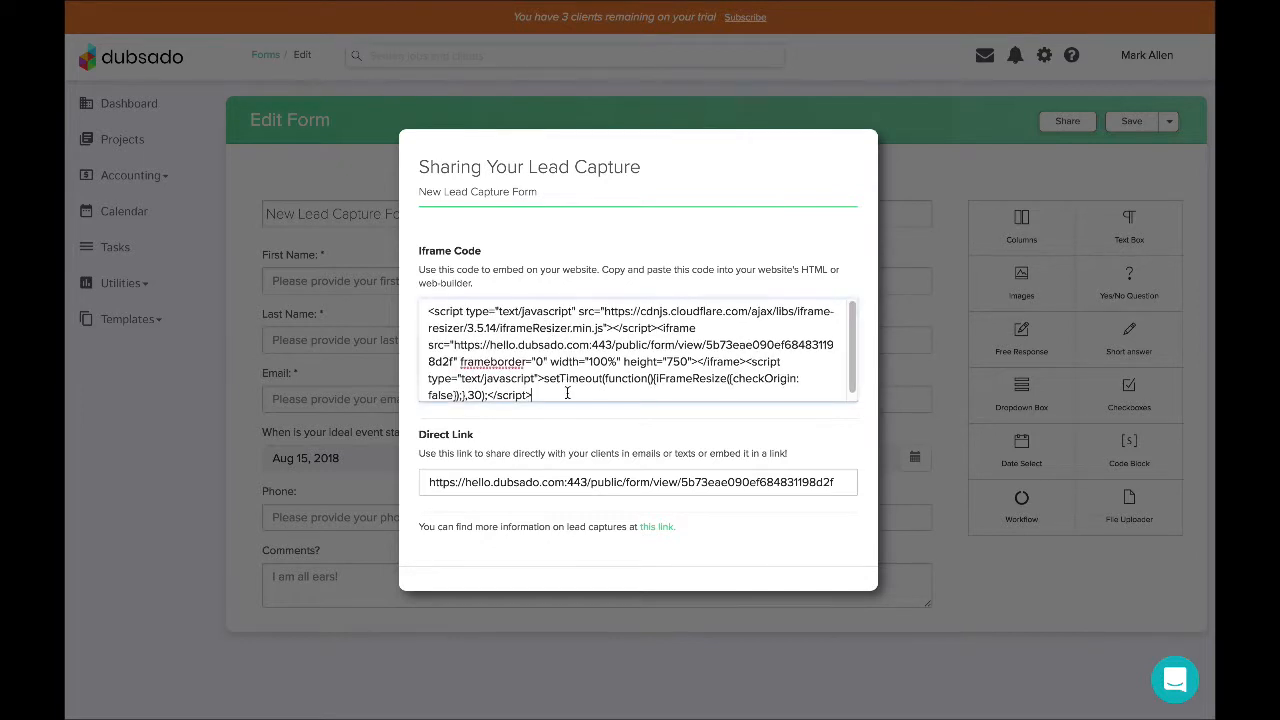
key(ctrl+a)
click(234, 423)
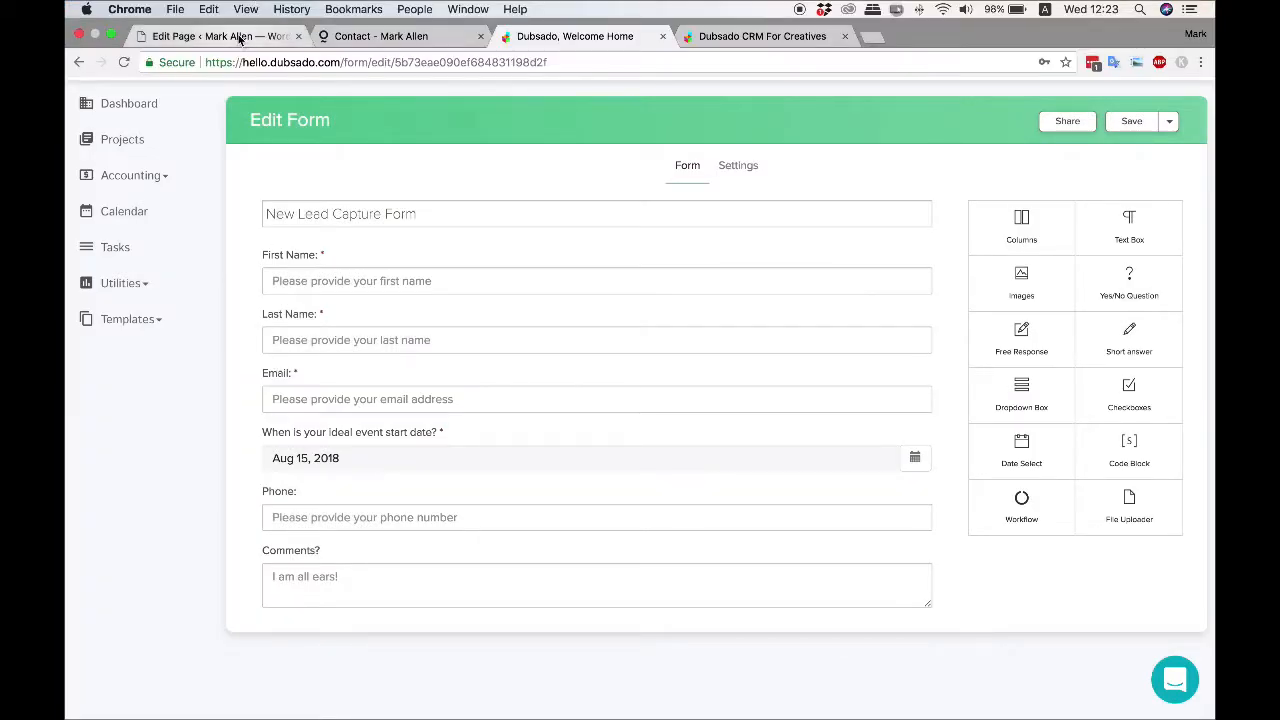
Switch to the WordPress editor of the Contact page and open the Contact Form block's settings at the form type and shortcode
click(240, 37)
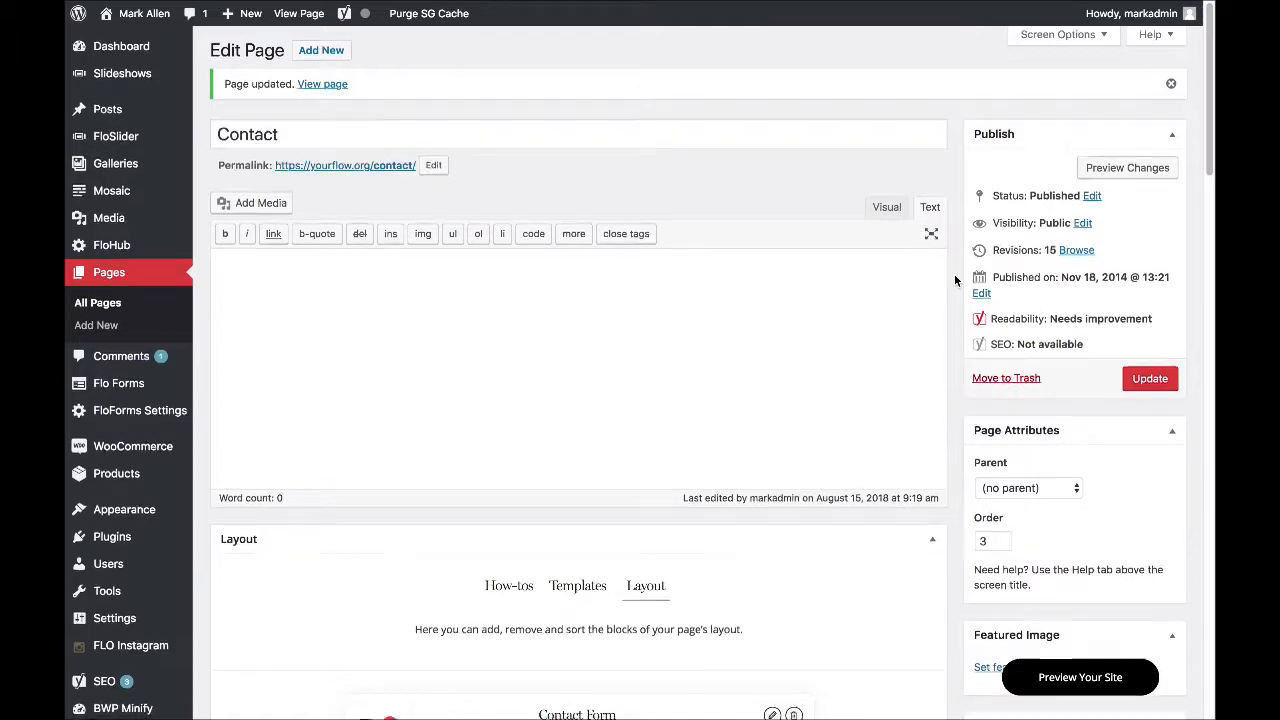
scroll(954, 280, down, 5)
scroll(800, 272, up, 3)
scroll(708, 268, down, 3)
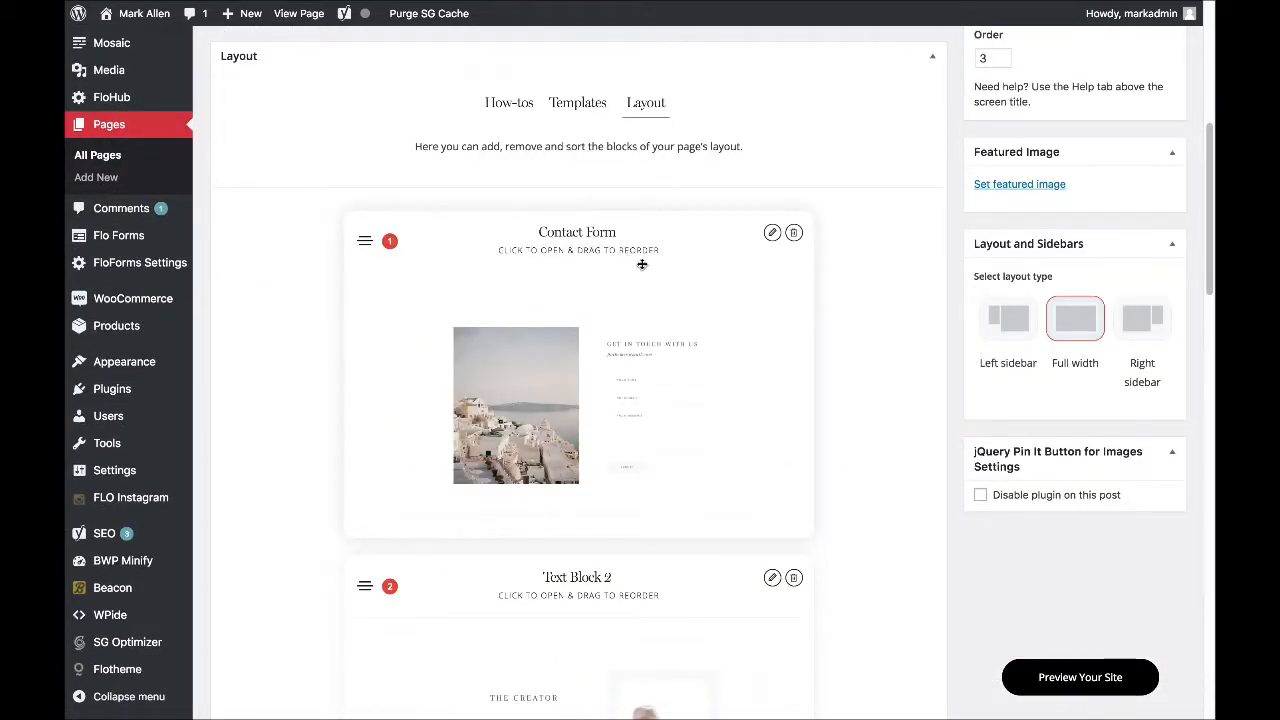
click(772, 234)
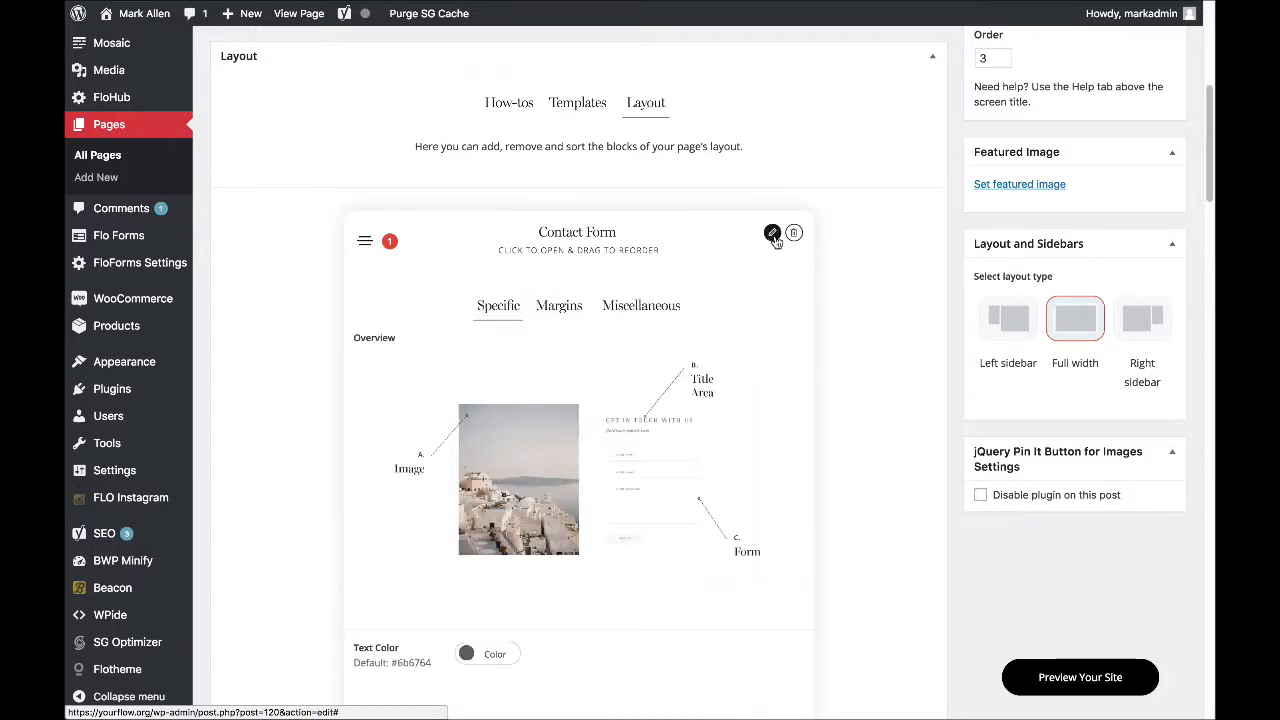
scroll(654, 250, down, 5)
scroll(654, 254, down, 8)
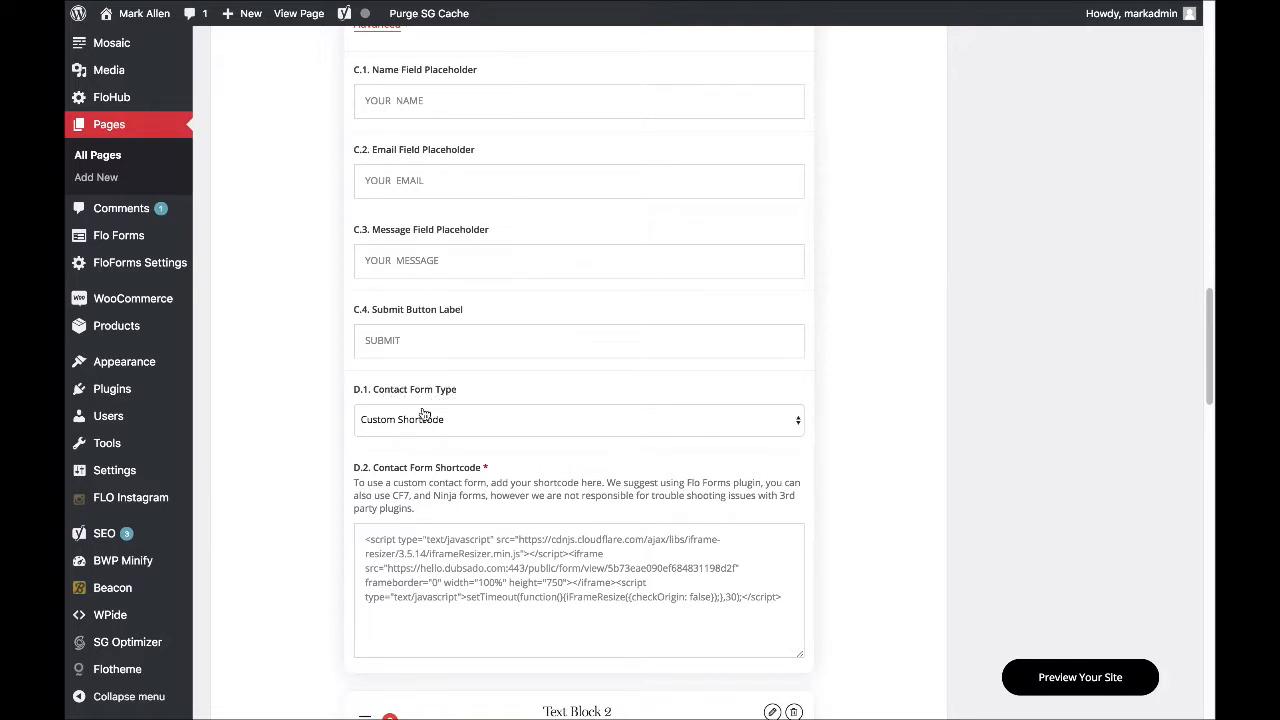
Check the Custom Shortcode form type and the Dubsado iframe code in the Contact Form Shortcode field
click(416, 419)
click(416, 419)
mouse_move(786, 596)
mouse_down()
mouse_move(349, 537)
mouse_move(789, 597)
mouse_up()
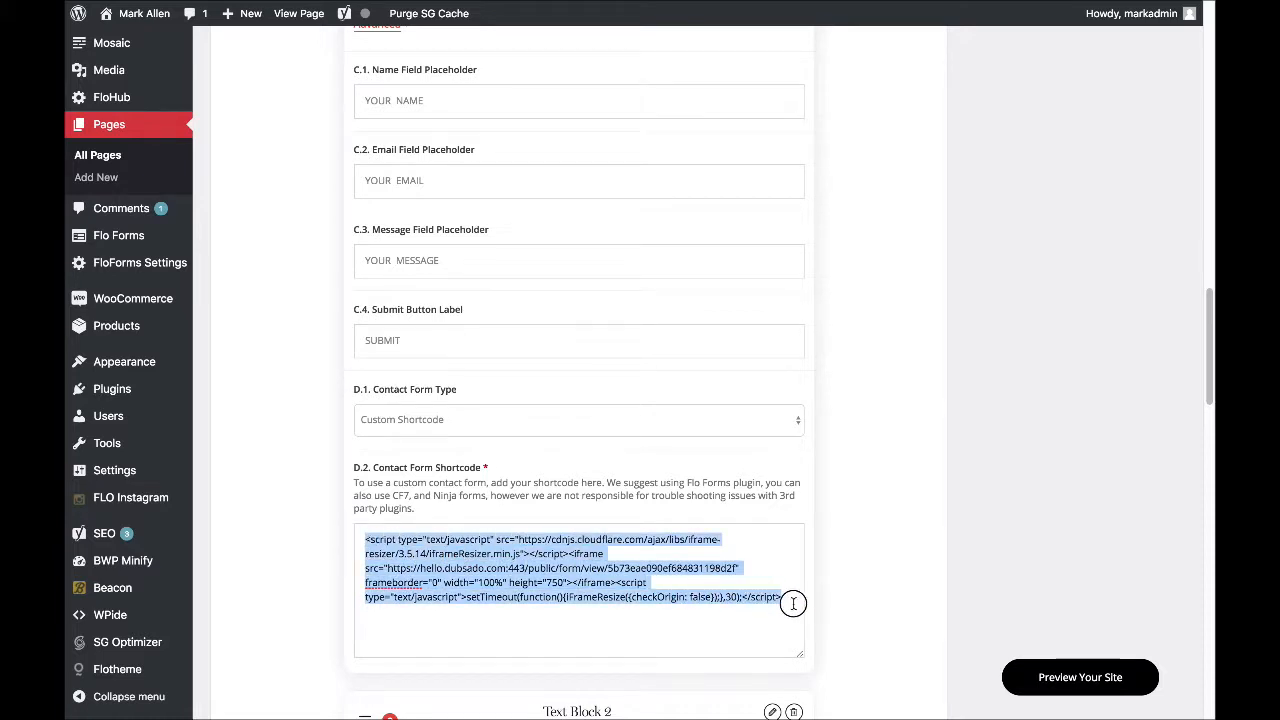
click(790, 598)
scroll(1095, 440, up, 10)
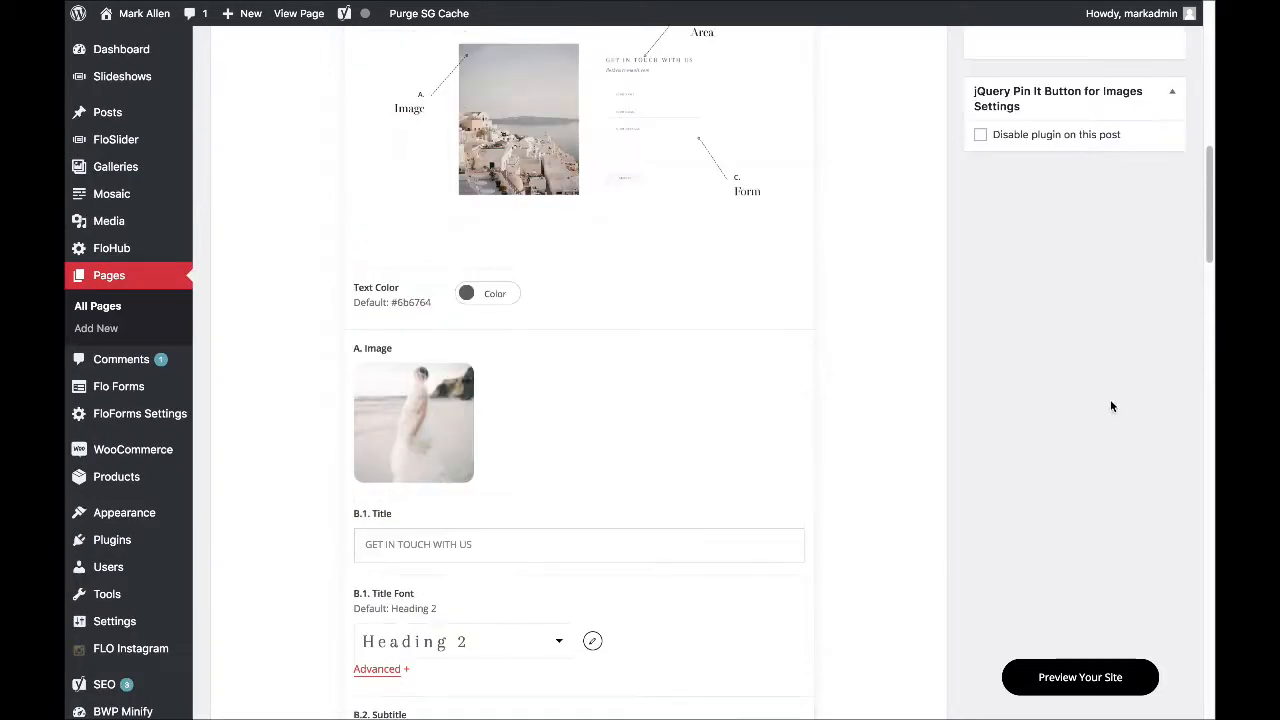
scroll(619, 377, down, 10)
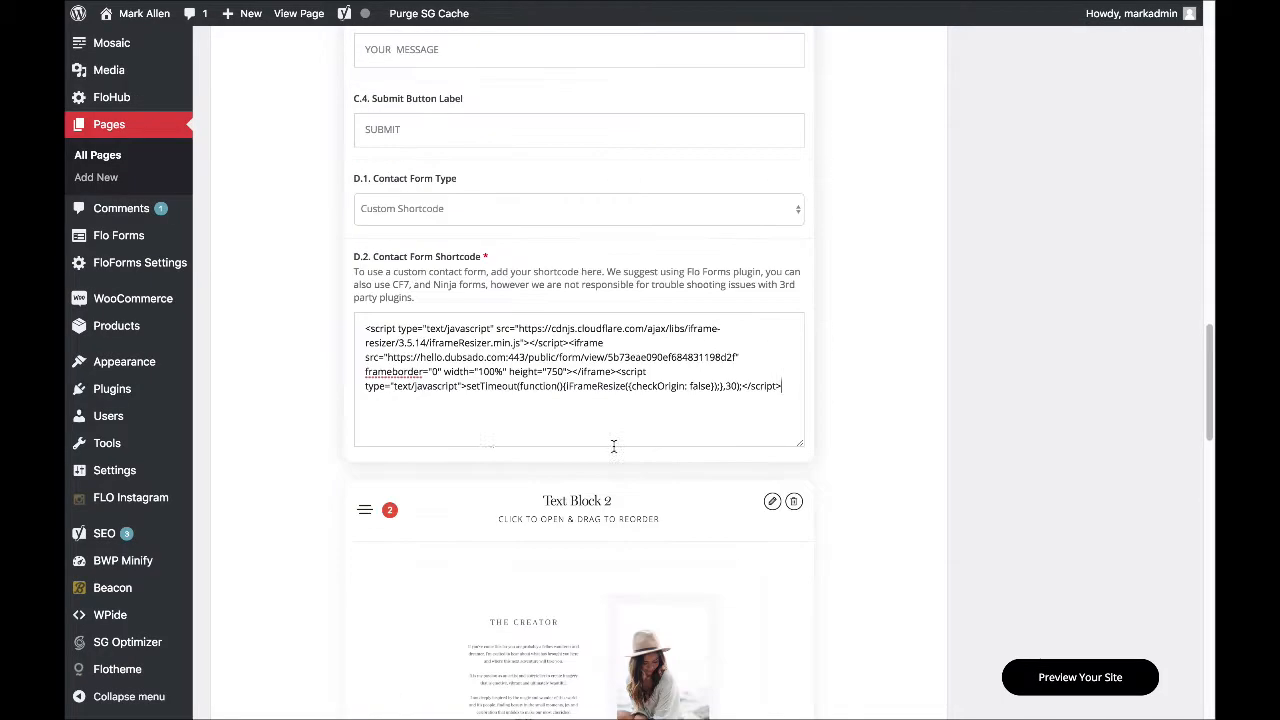
Open the Text Block 2 settings and check the iframe code in its Content field, comparing Visual mode and ending in Text mode
scroll(559, 404, down, 3)
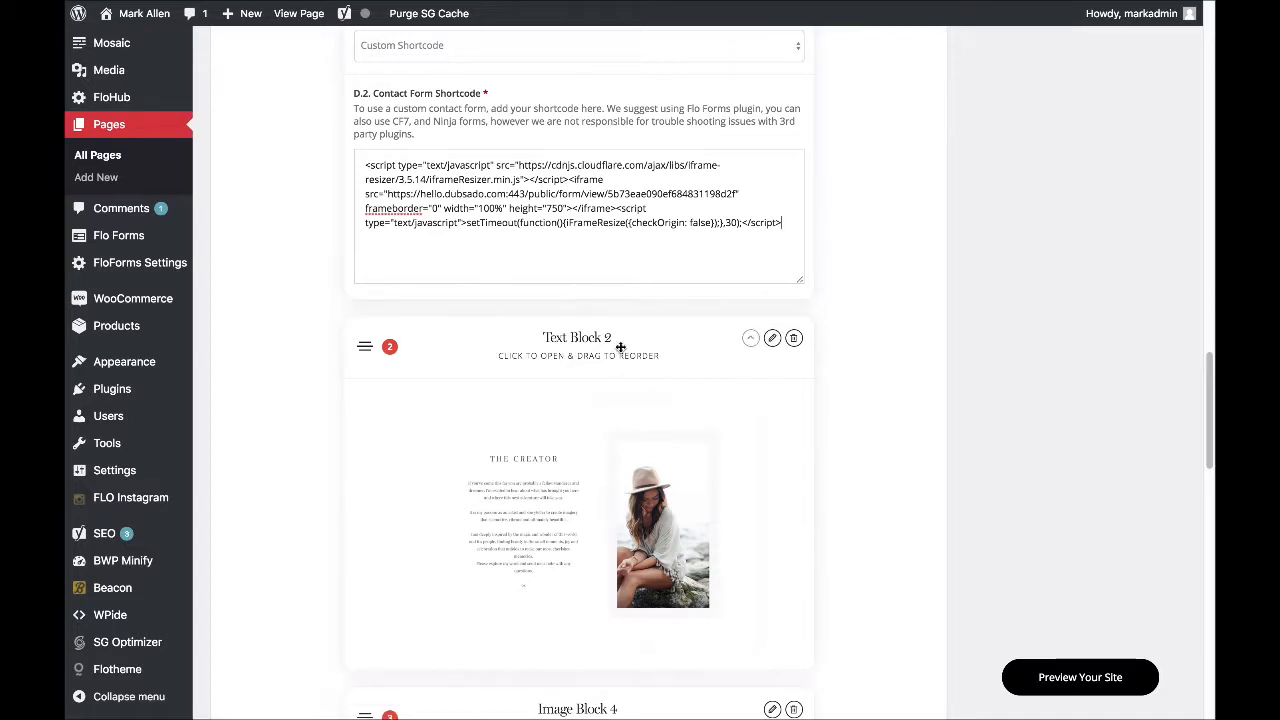
scroll(614, 343, down, 2)
click(771, 218)
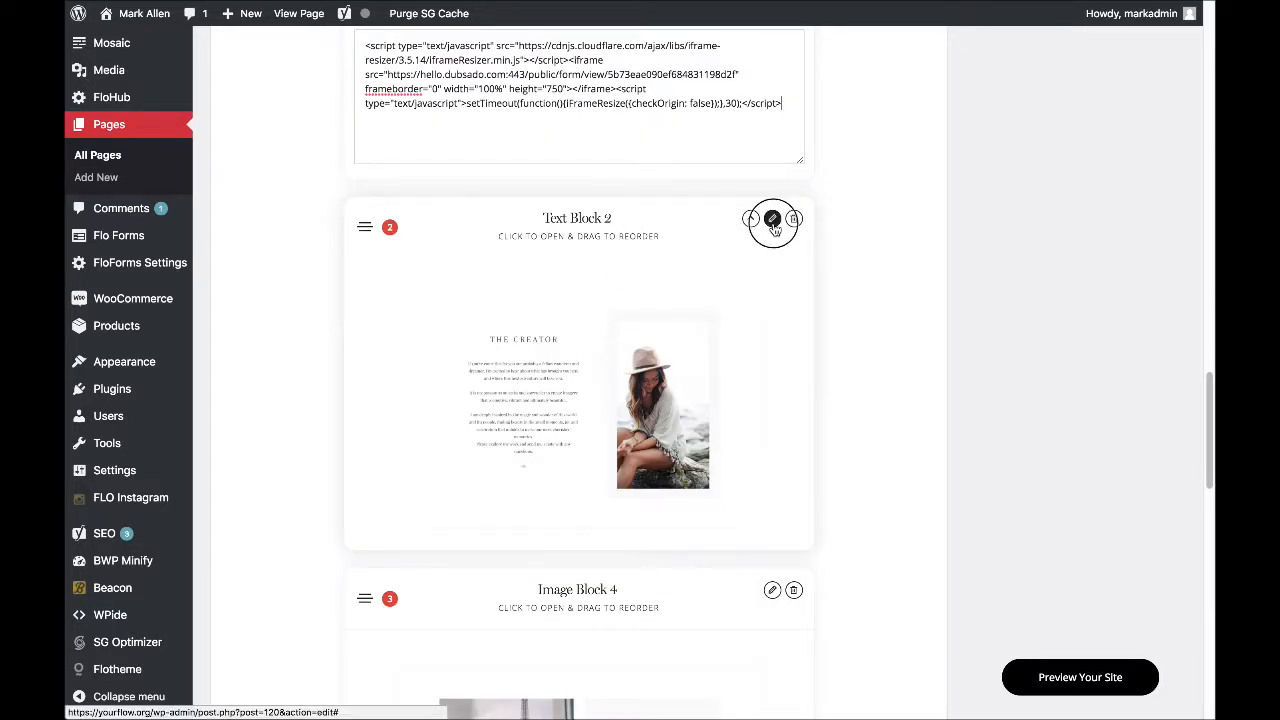
scroll(699, 259, down, 5)
scroll(699, 259, down, 3)
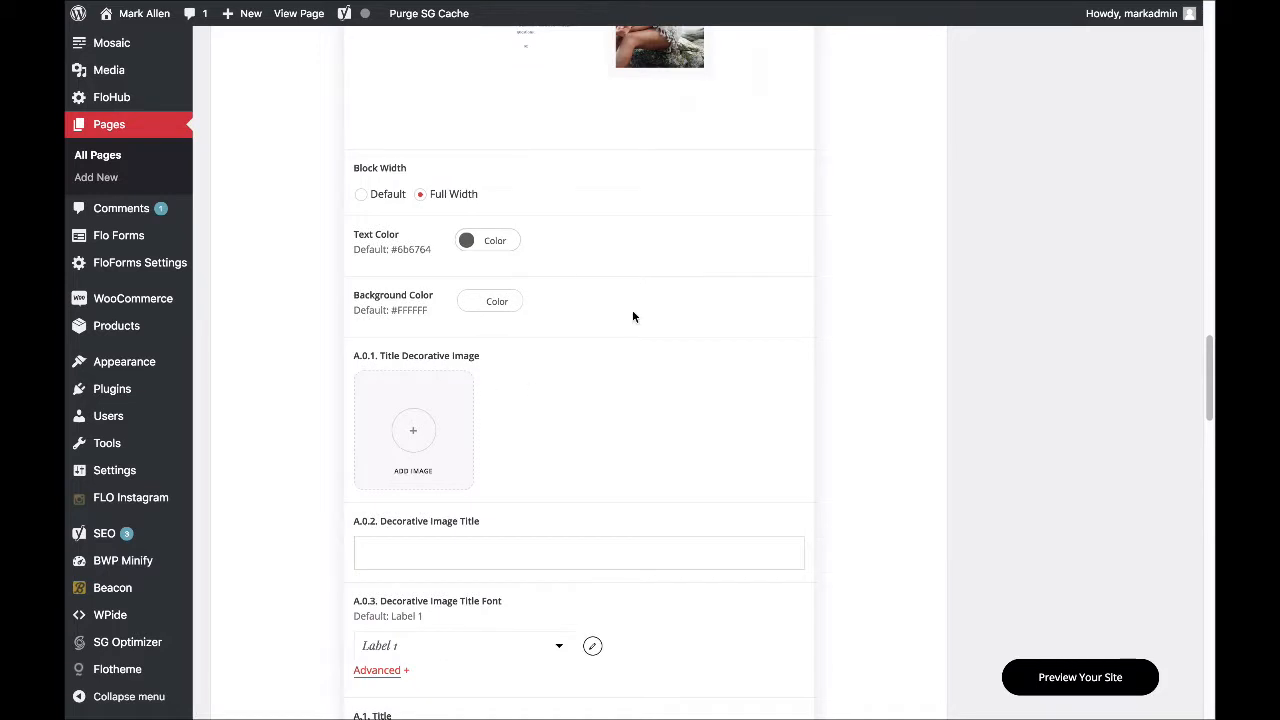
scroll(634, 314, down, 10)
scroll(590, 306, down, 2)
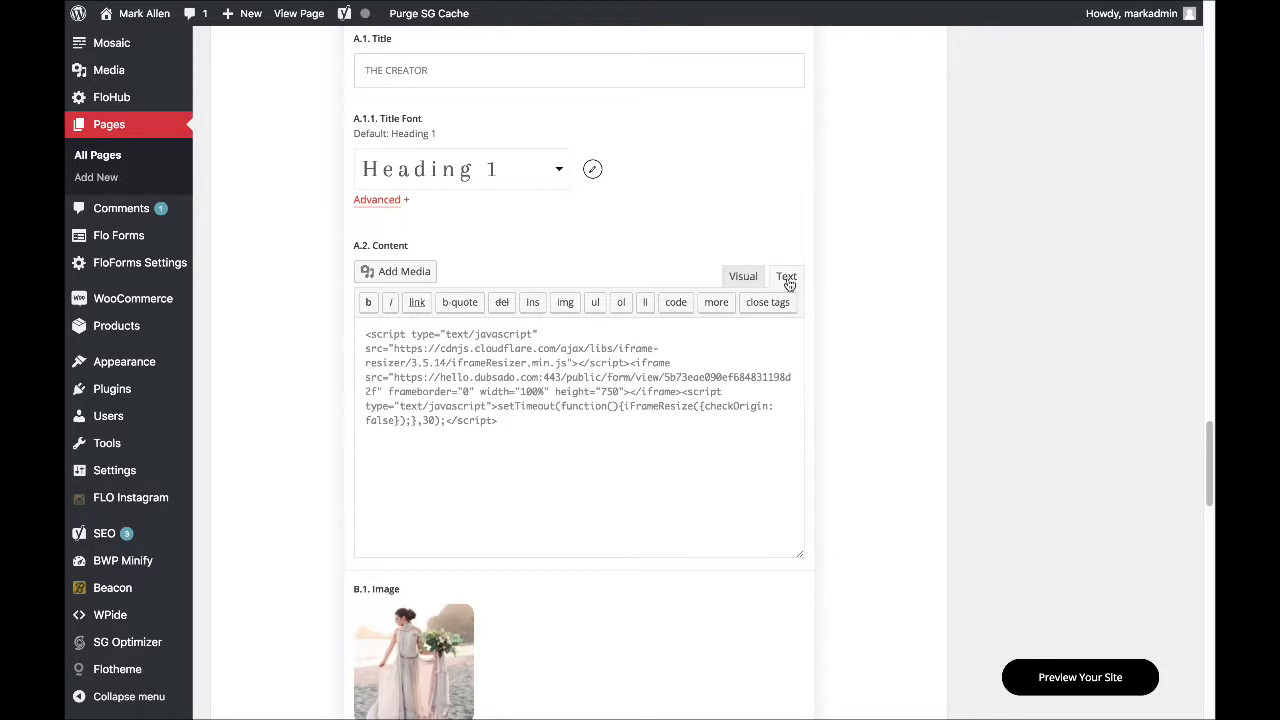
click(742, 276)
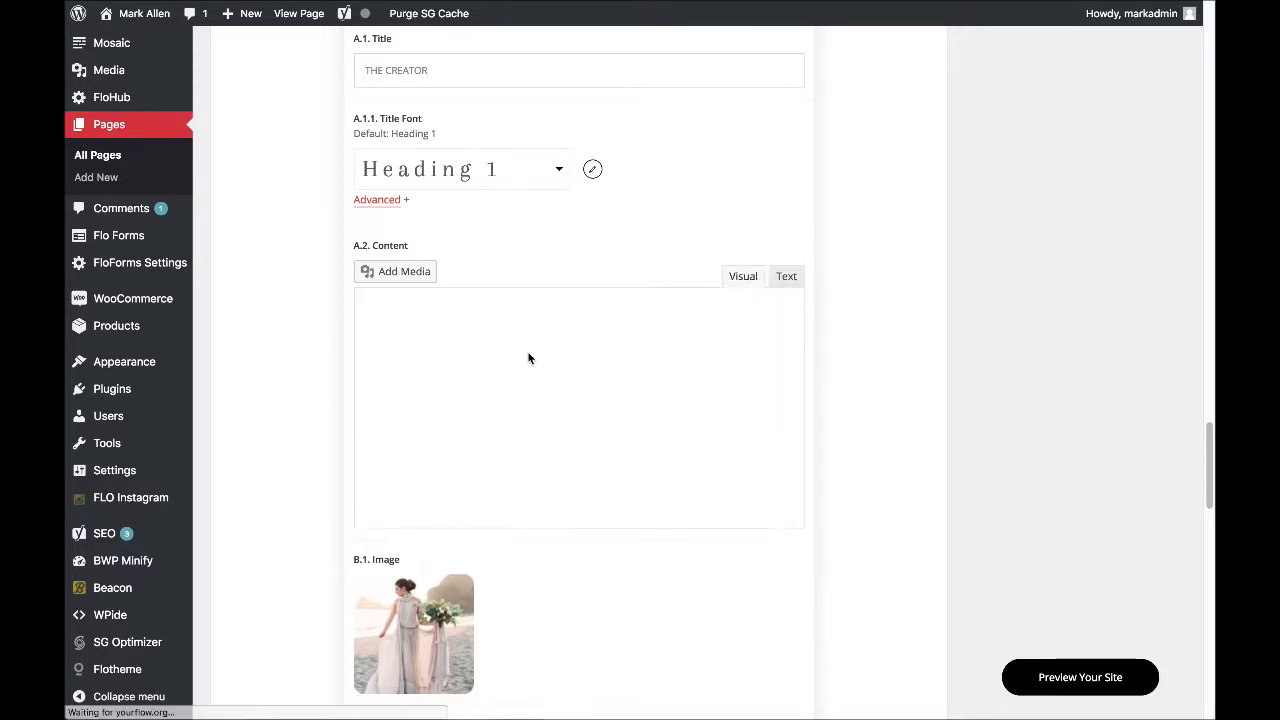
click(789, 284)
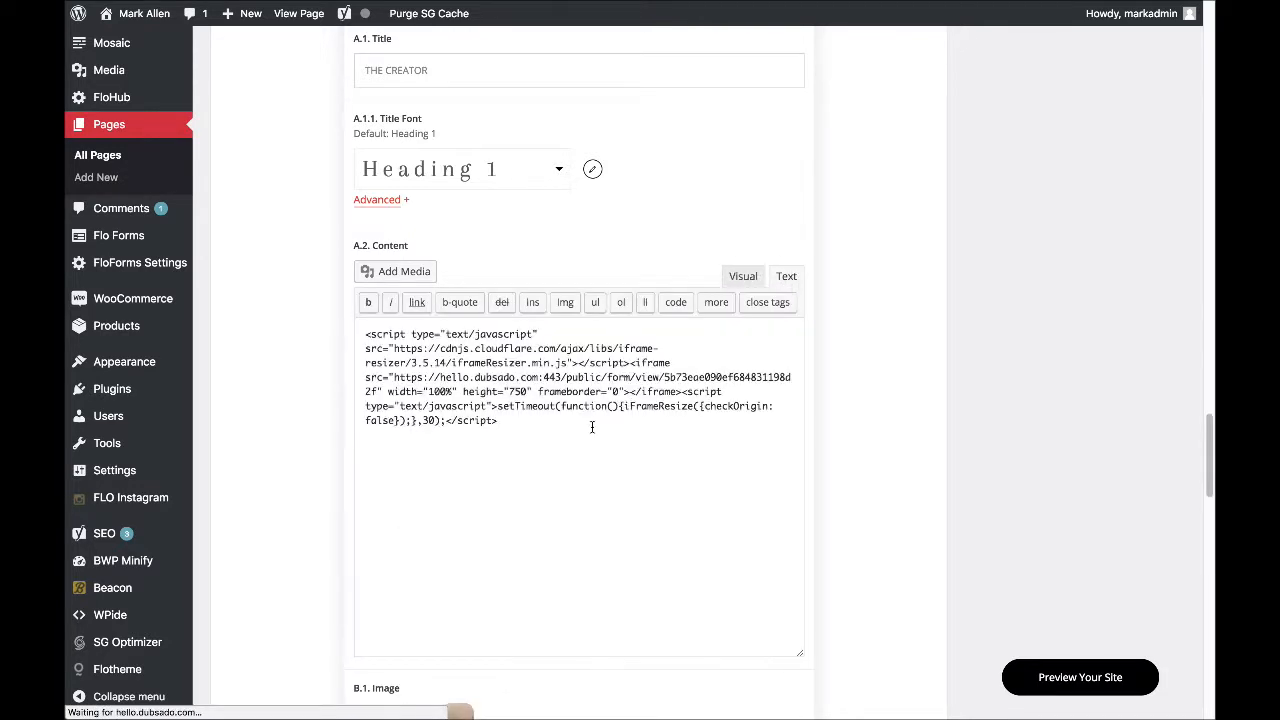
Switch the Text Block 2 Content field to Visual mode and review the embedded Dubsado form down to its Send button
scroll(701, 301, down, 3)
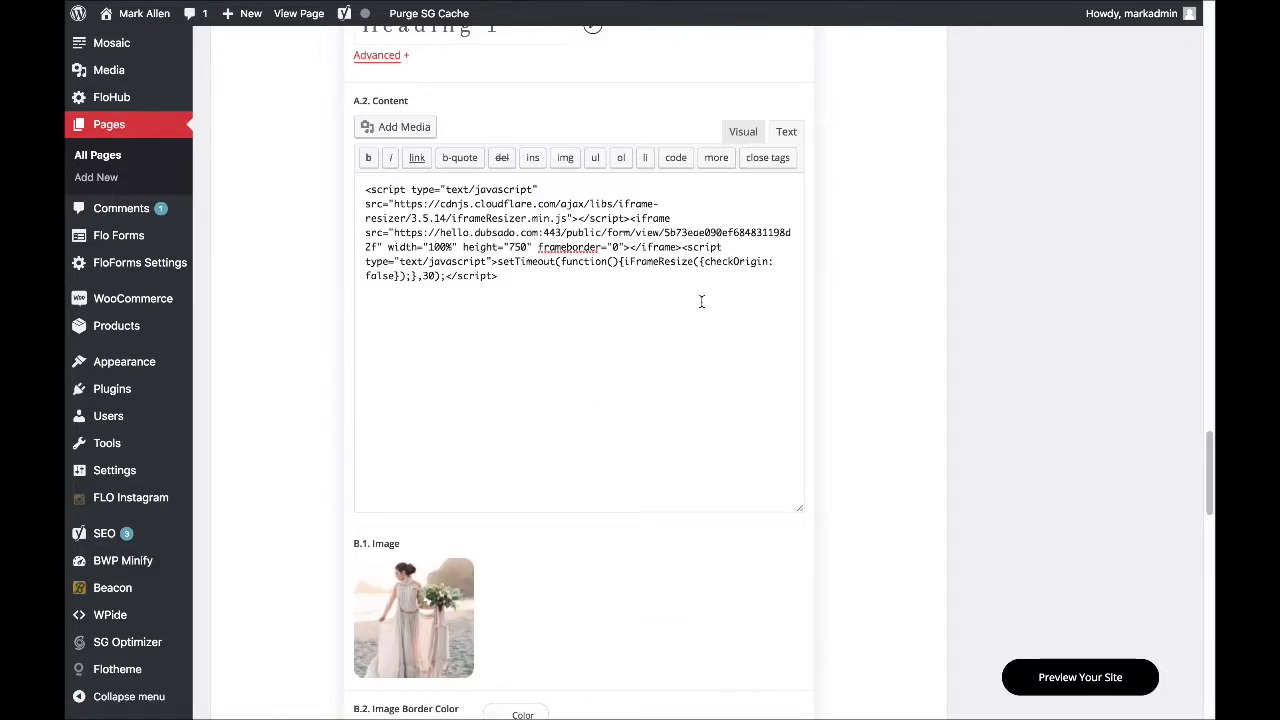
click(745, 133)
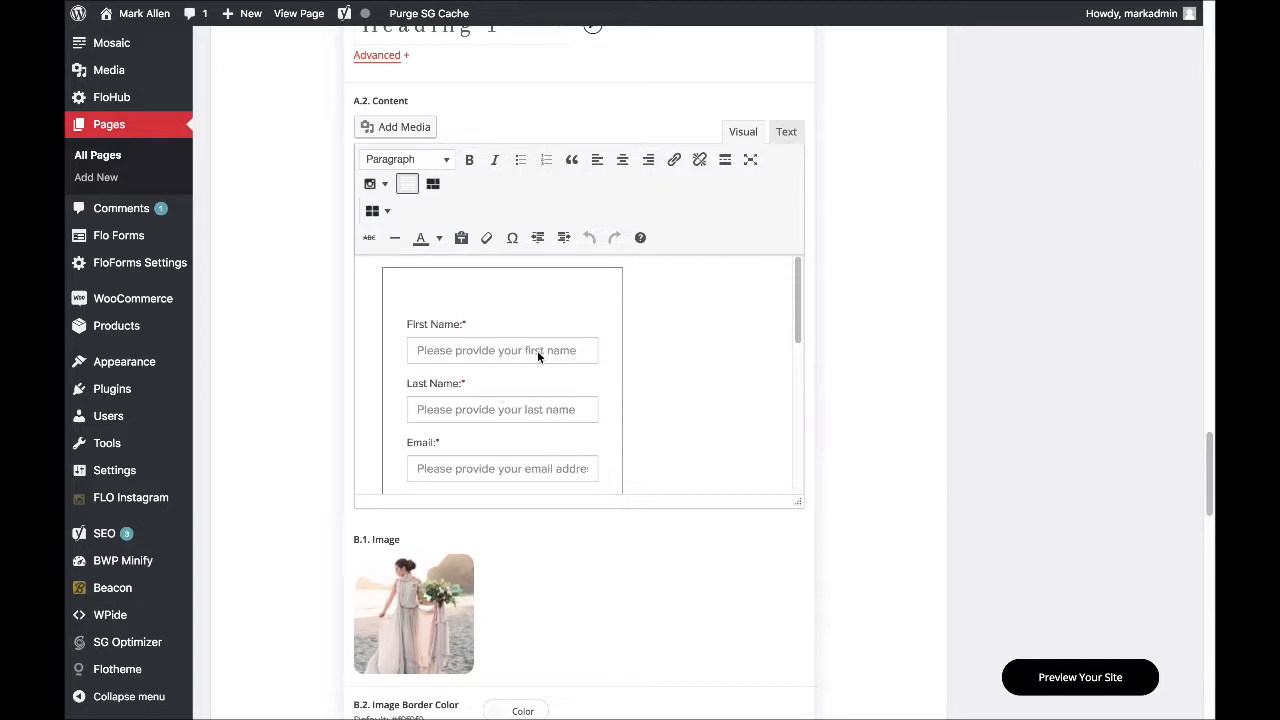
scroll(517, 410, down, 5)
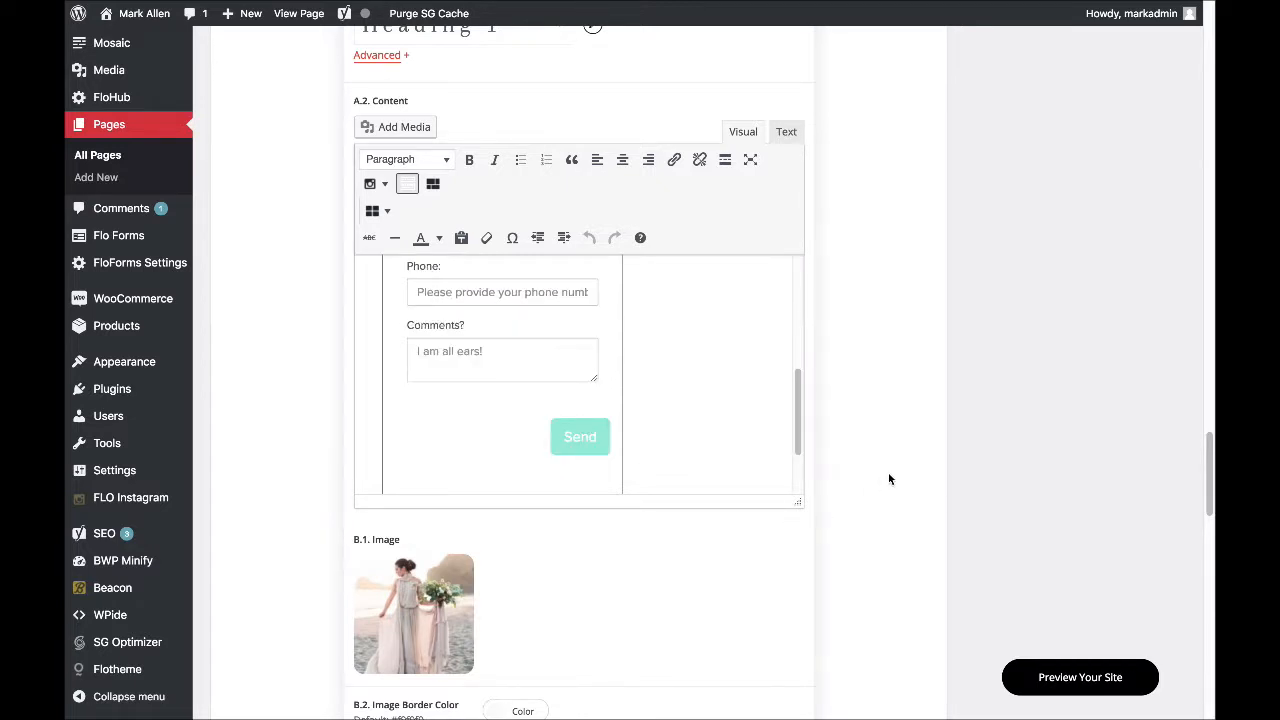
Move the Text Content block up to the third position, directly above Image Block 4
scroll(889, 479, down, 5)
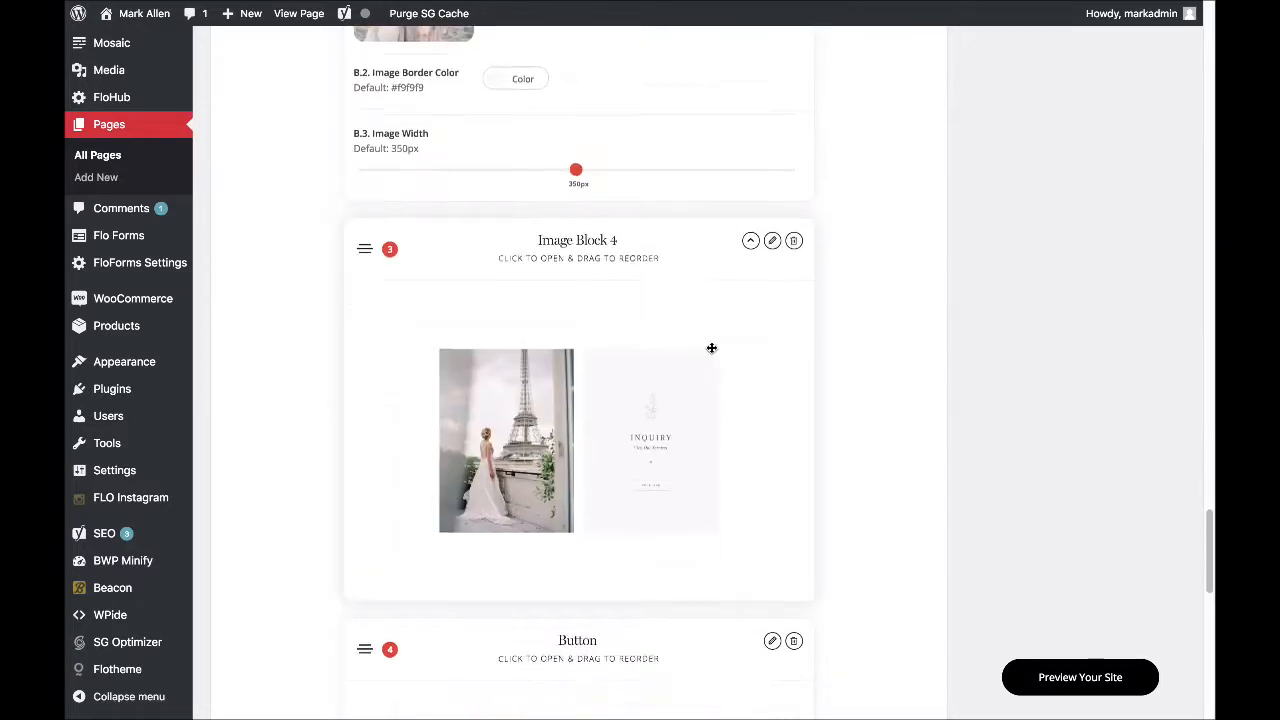
scroll(711, 348, down, 8)
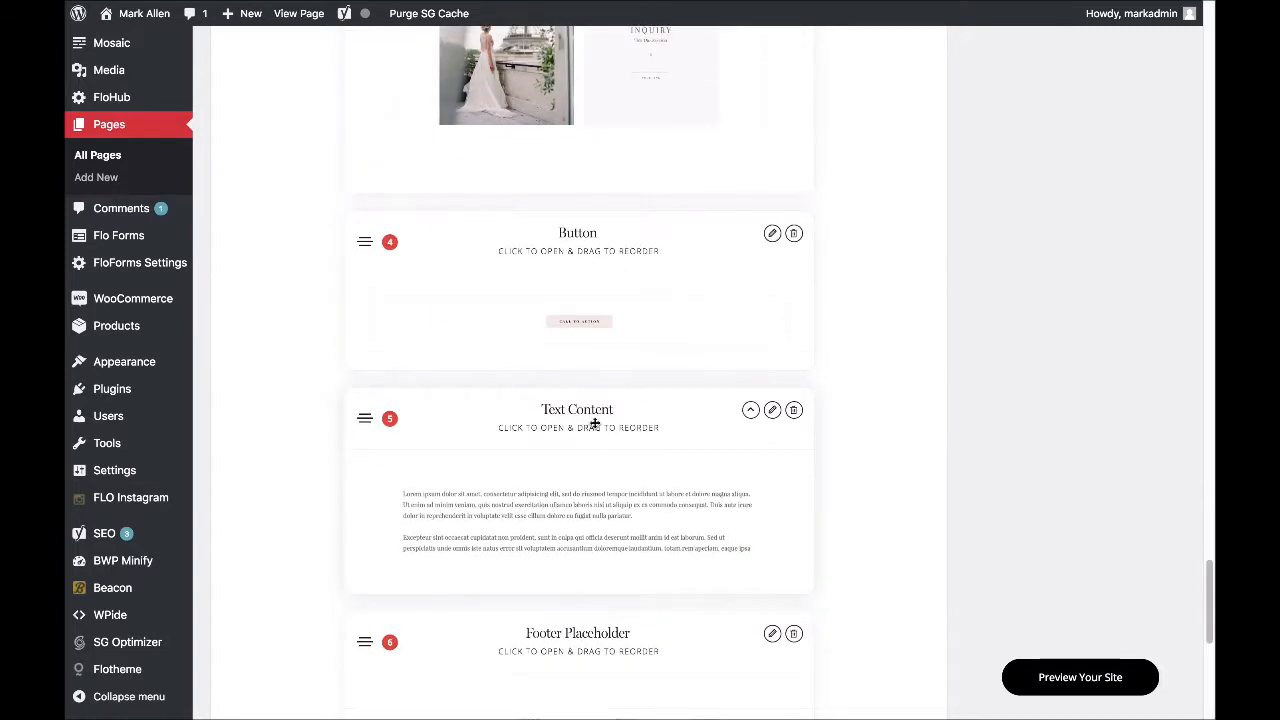
drag(581, 420, 580, 272)
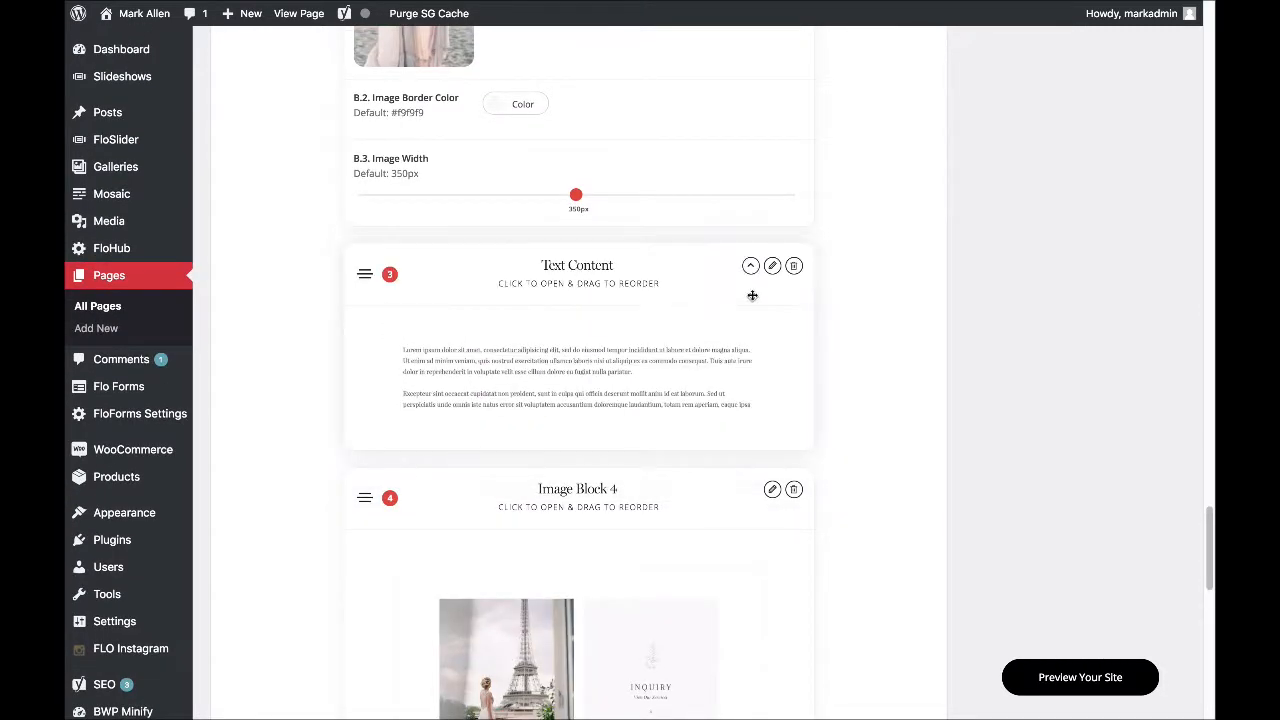
Open the Text Content block's settings and check the Dubsado iframe code in its Content field, comparing Visual mode and ending in Text mode
click(772, 265)
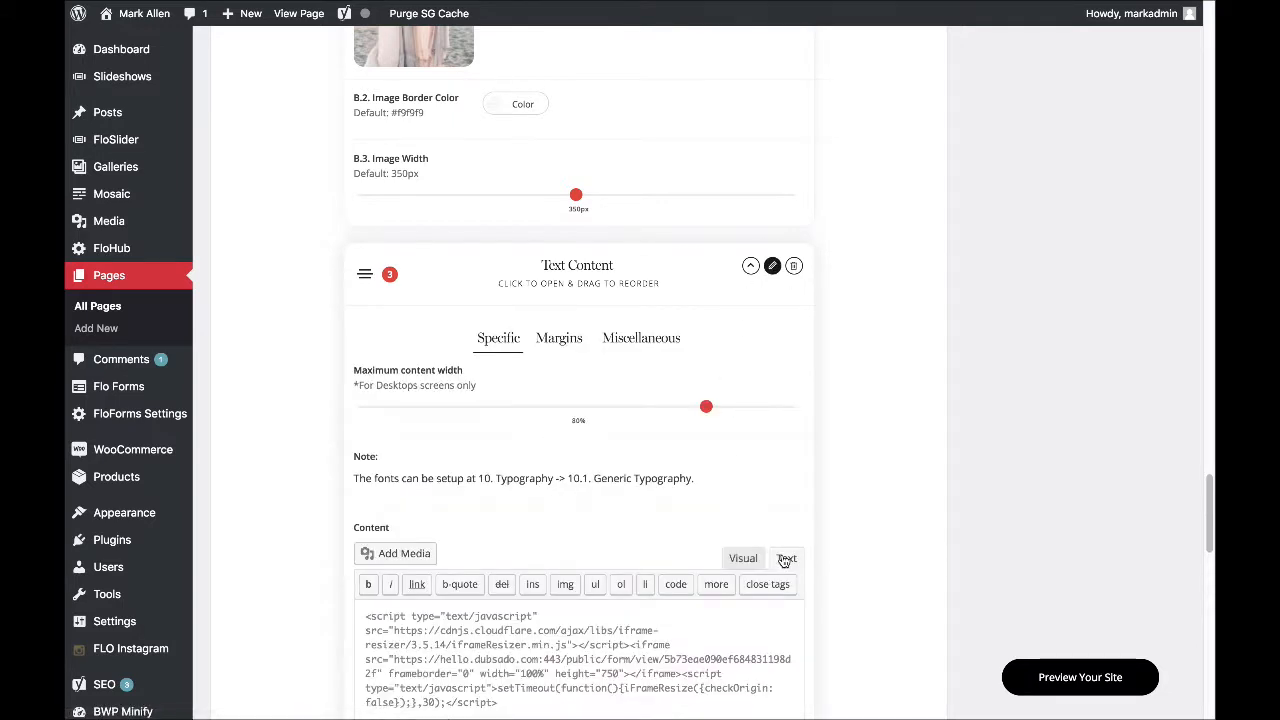
scroll(652, 505, down, 3)
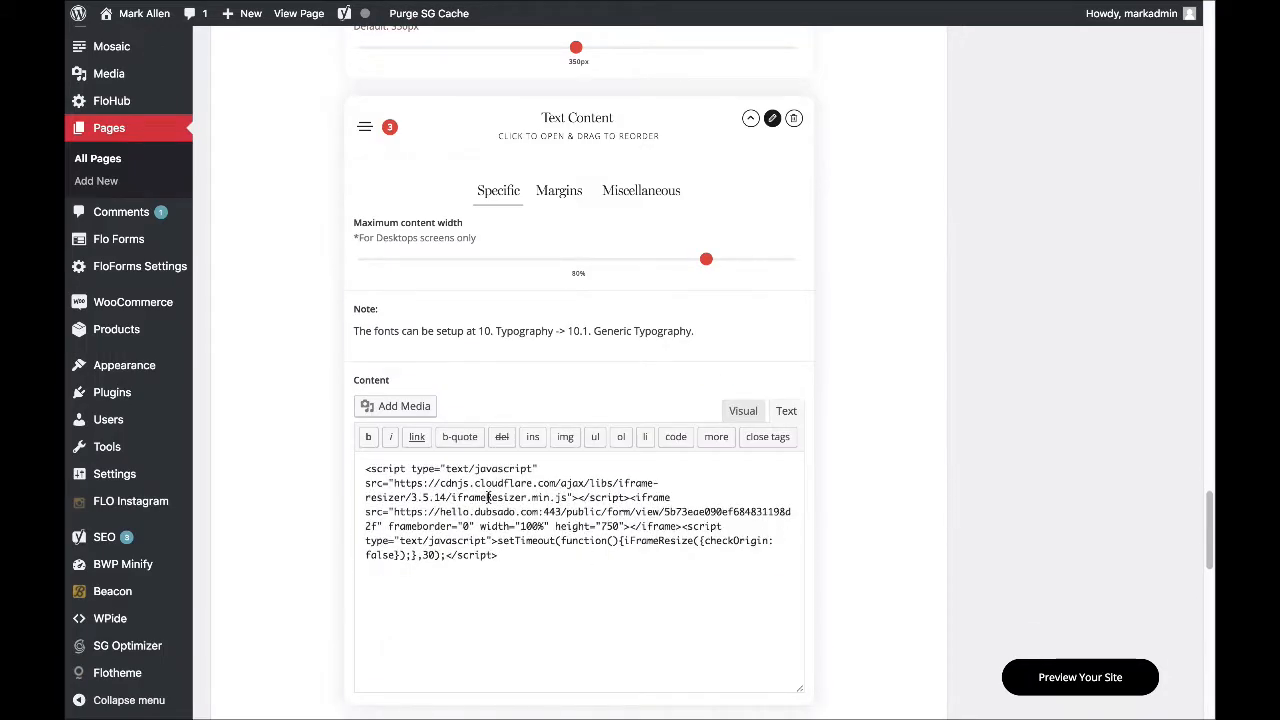
click(746, 411)
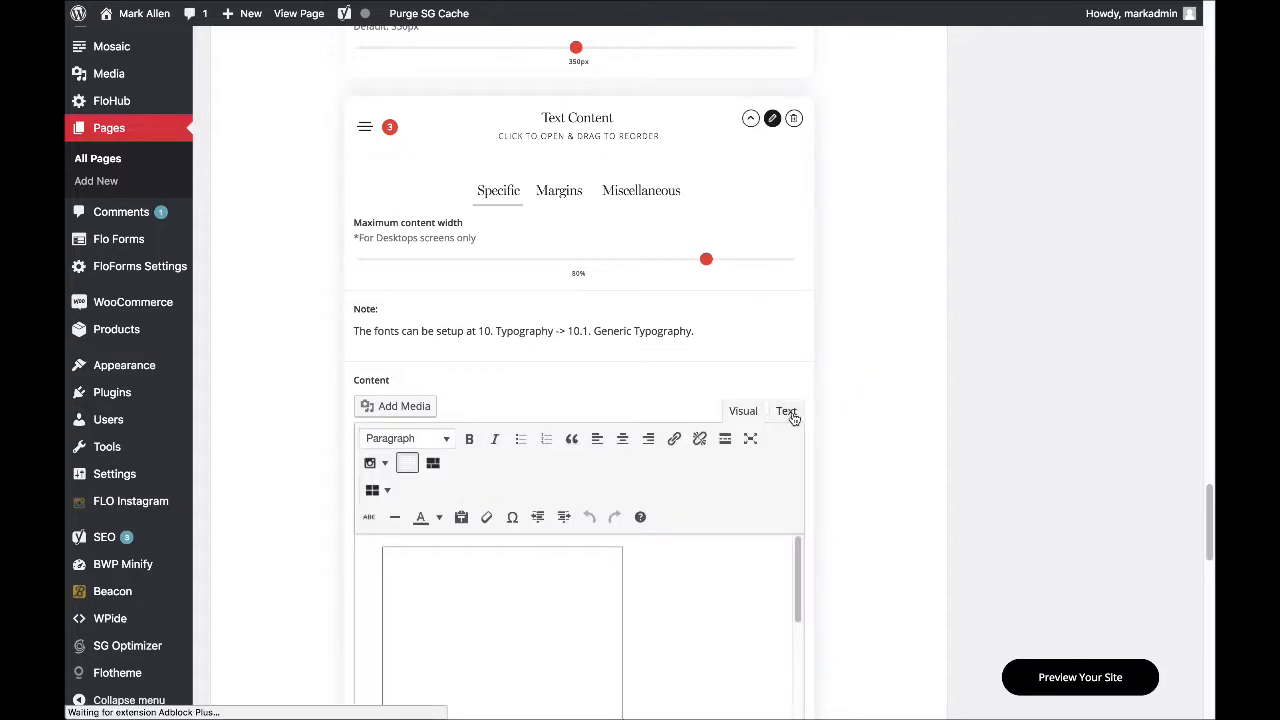
click(786, 411)
scroll(609, 240, up, 13)
scroll(620, 280, up, 3)
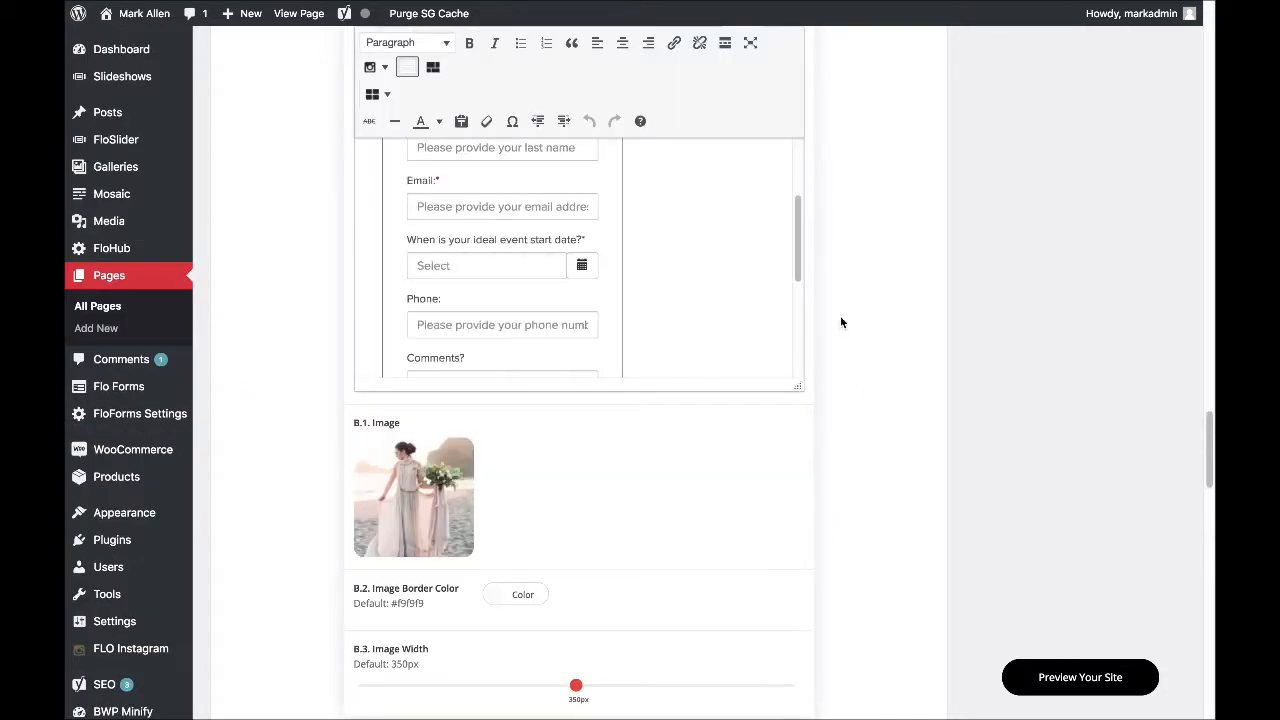
scroll(840, 318, up, 5)
scroll(737, 283, down, 8)
scroll(845, 350, down, 10)
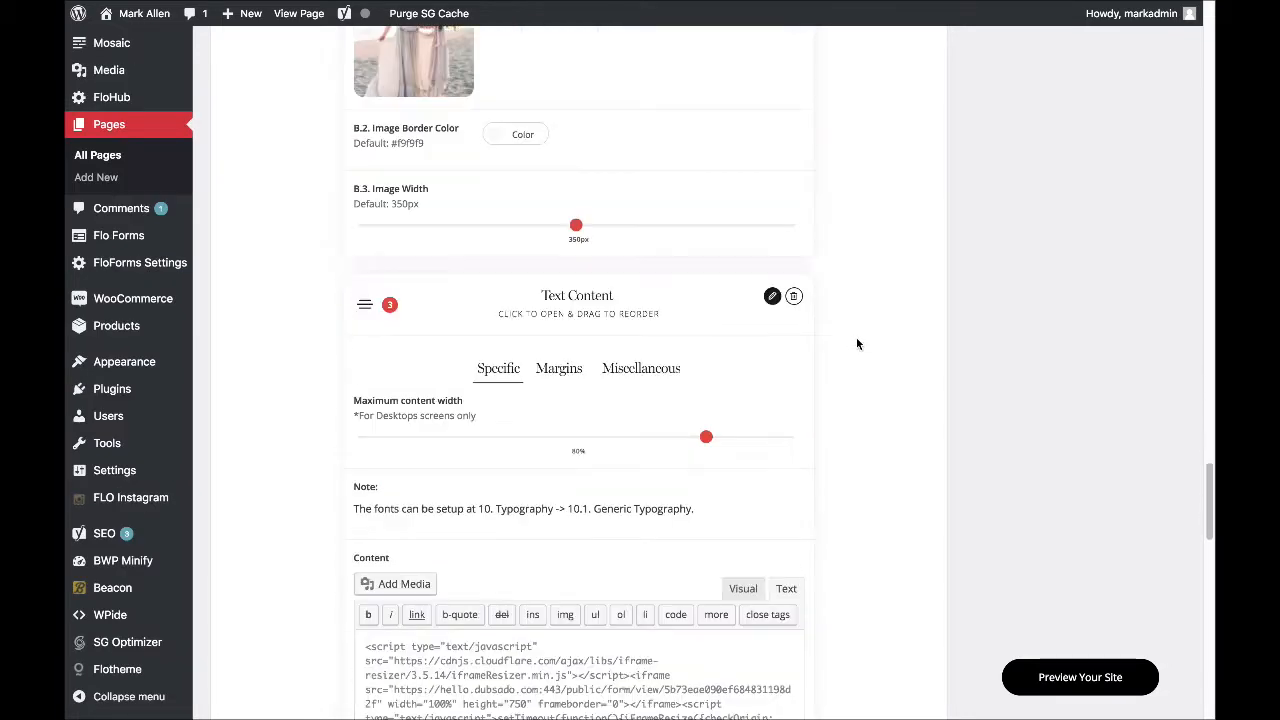
scroll(636, 396, up, 2)
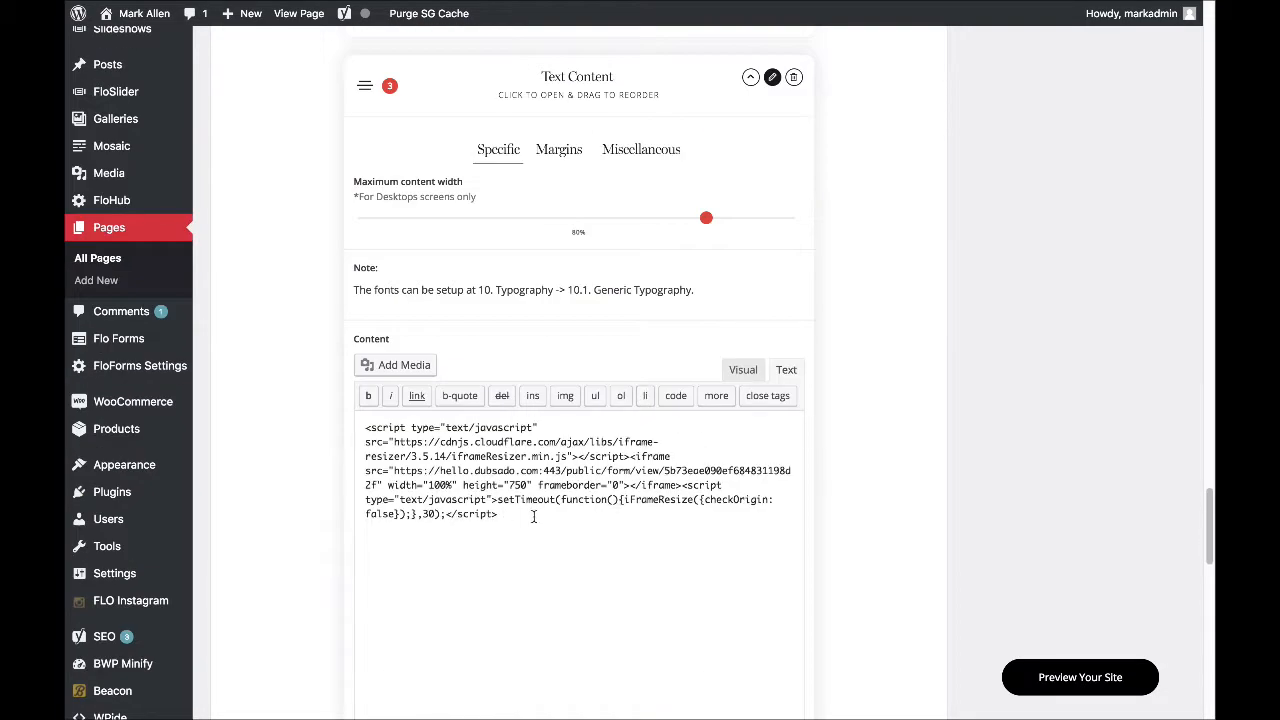
click(786, 370)
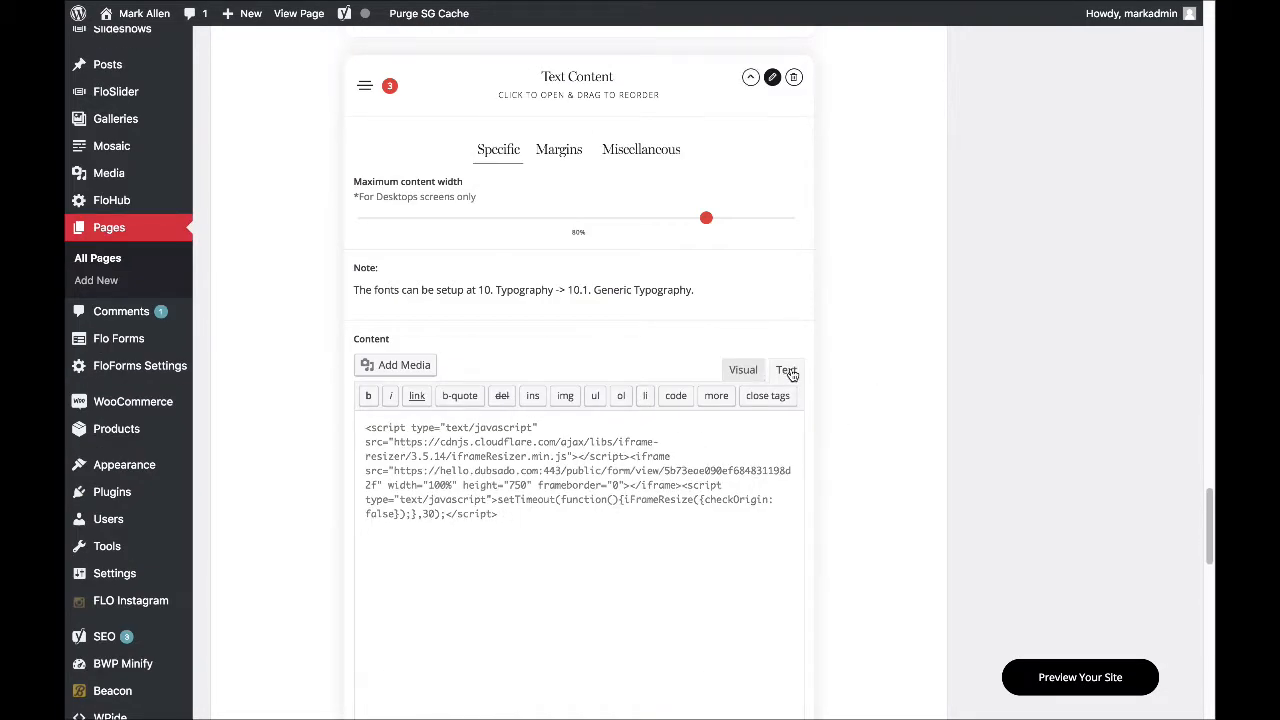
Open the settings of Image Block 4 below the Text Content block
scroll(828, 332, down, 5)
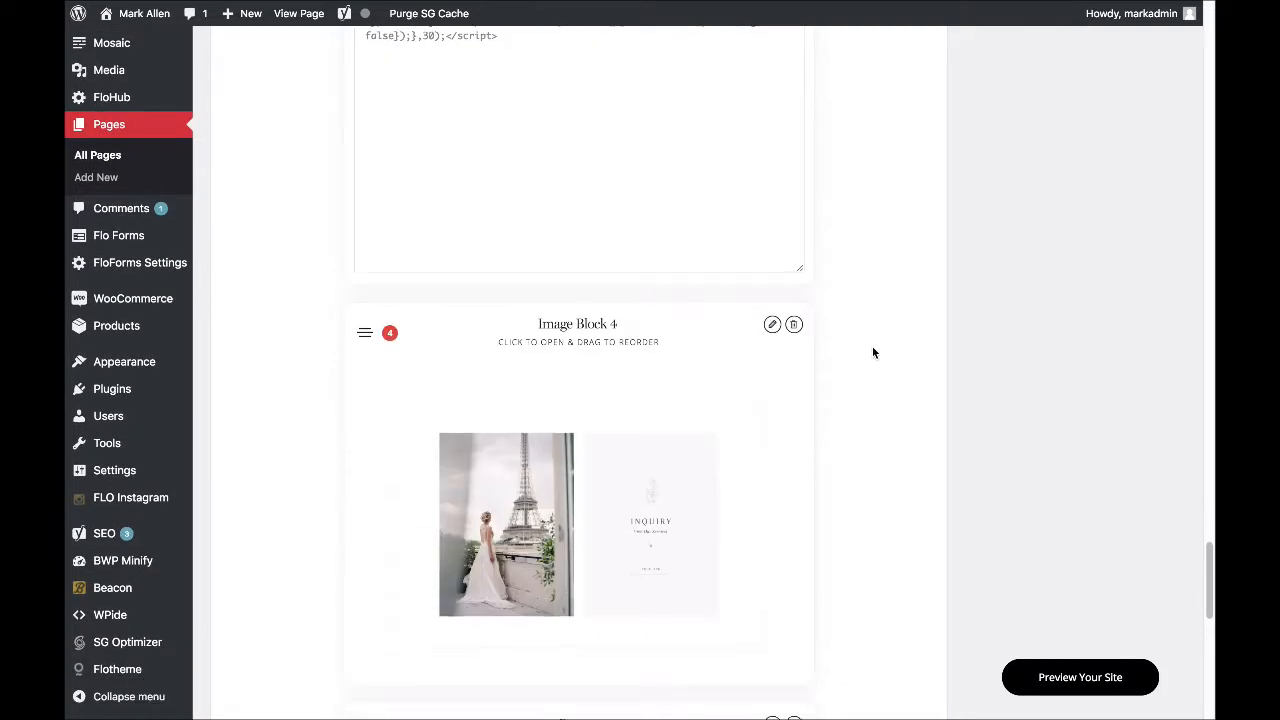
scroll(824, 352, down, 1)
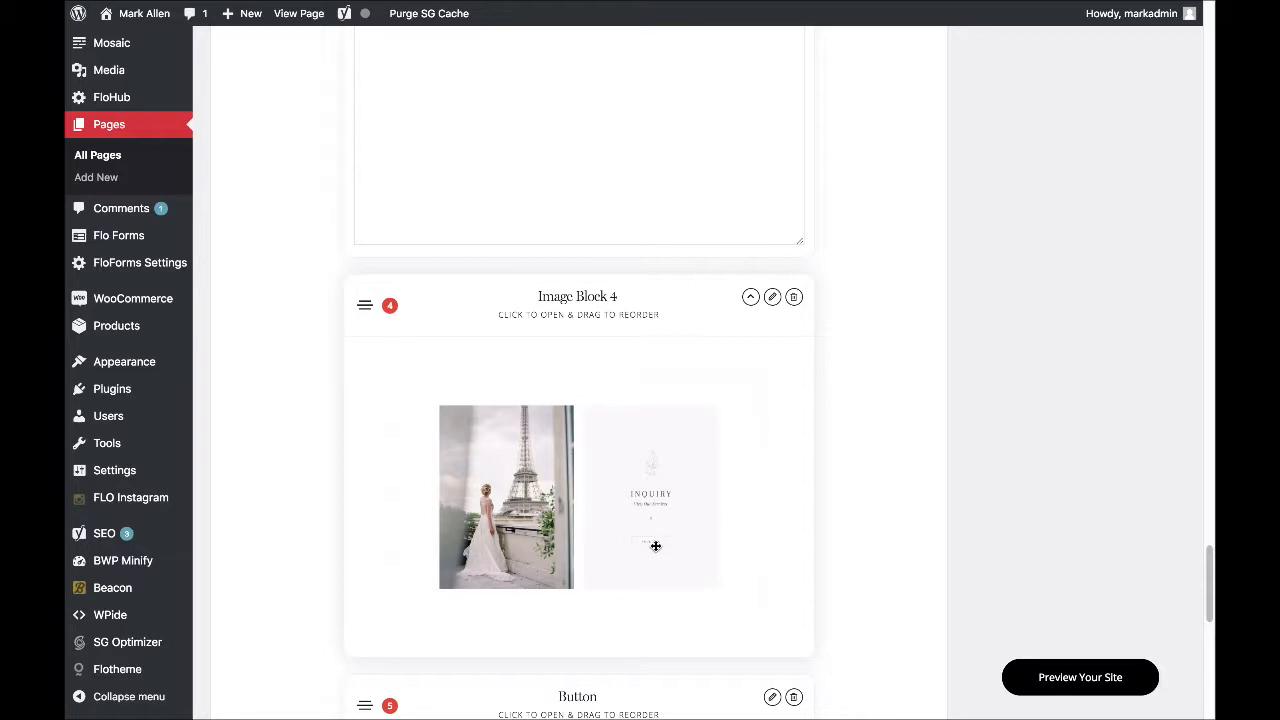
click(772, 297)
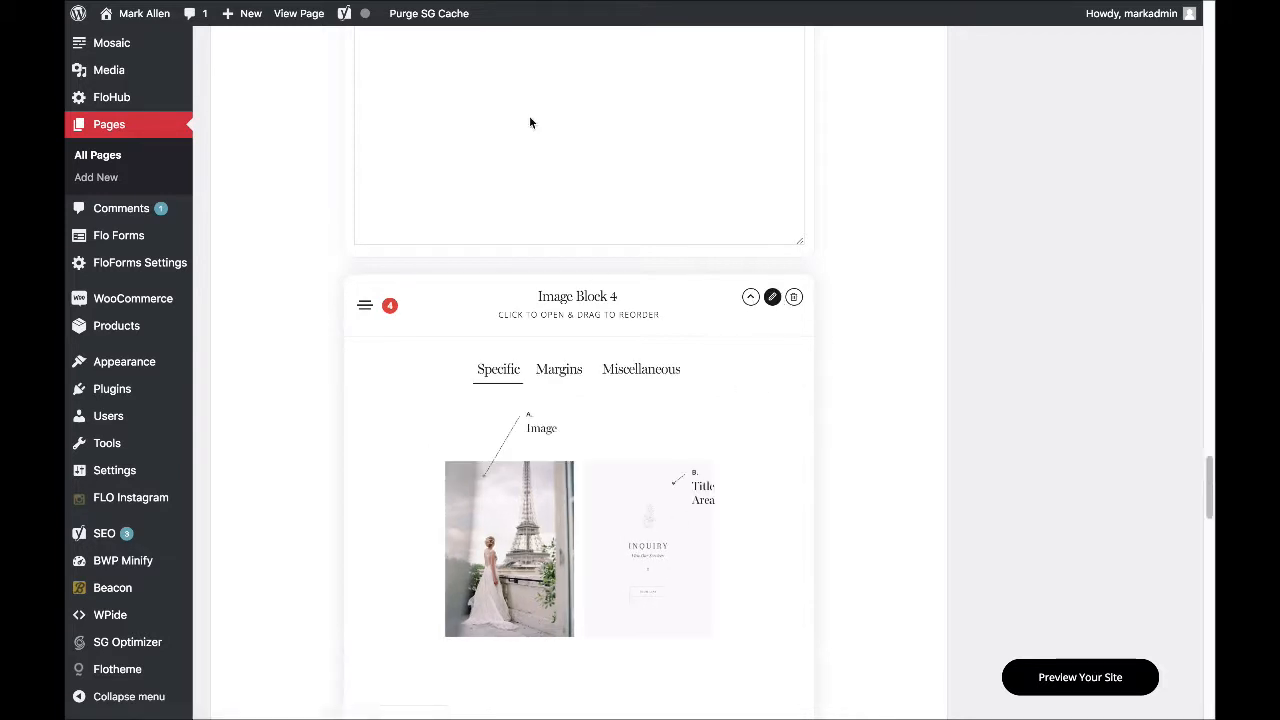
Switch to the Dubsado form editor, copy the Direct Link of the New Lead Capture Form, and close the sharing dialog
mouse_move(430, 3)
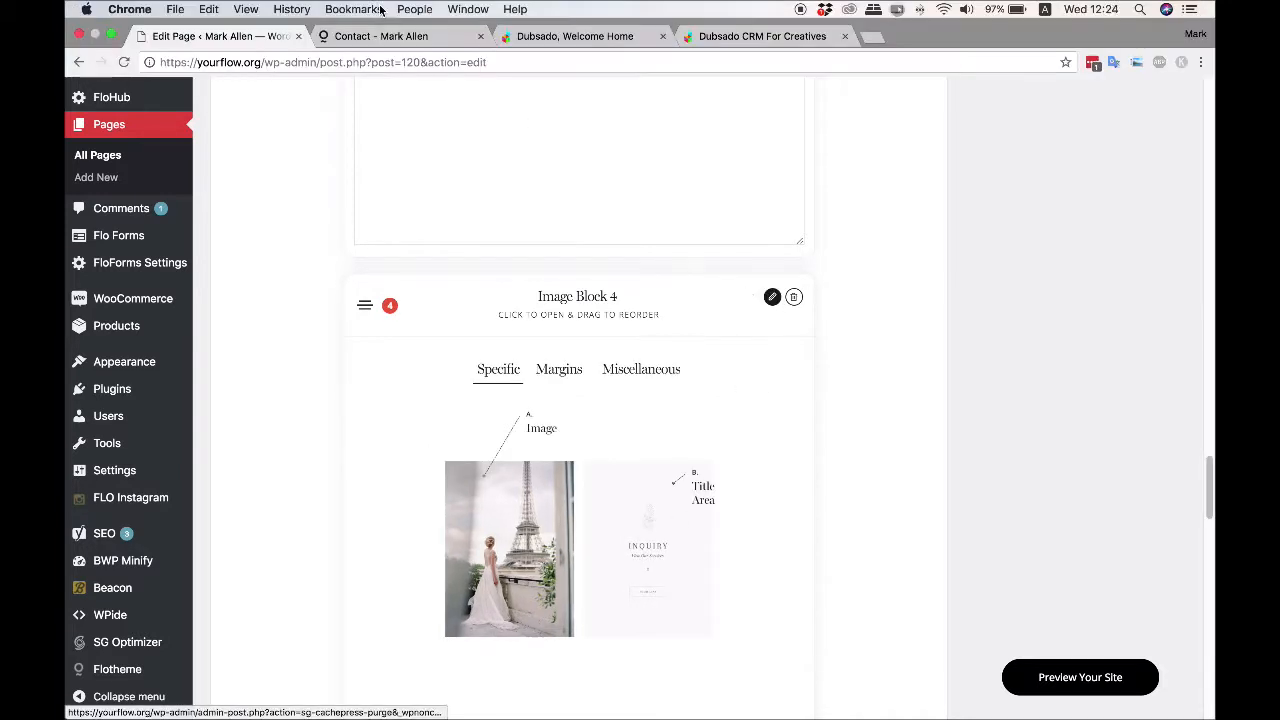
click(574, 37)
click(750, 36)
click(640, 37)
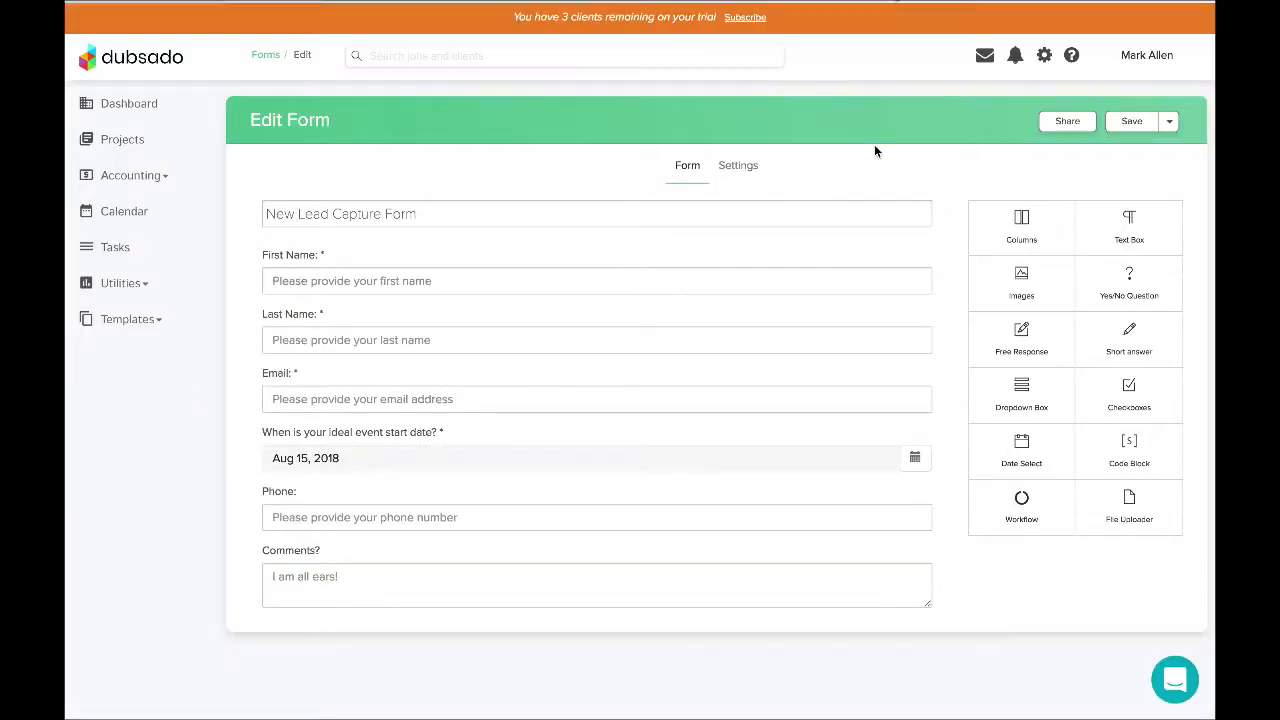
click(1067, 121)
click(493, 481)
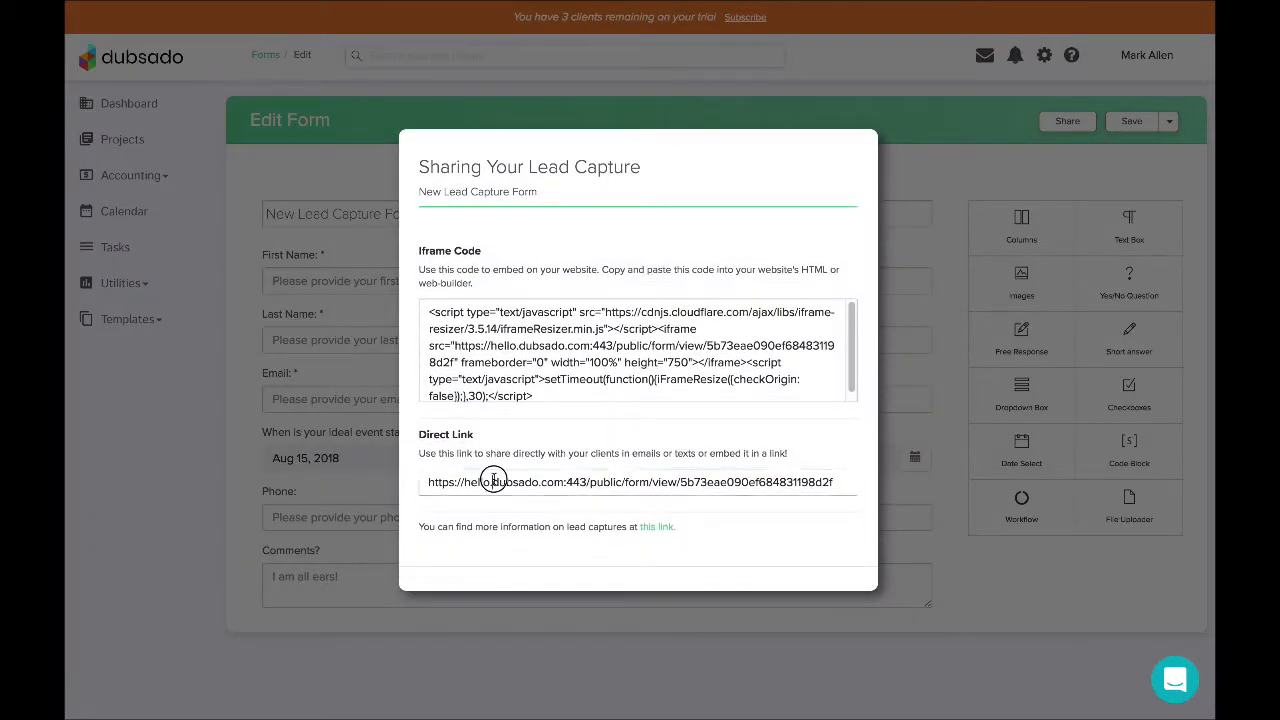
triple_click(508, 482)
key(super+c)
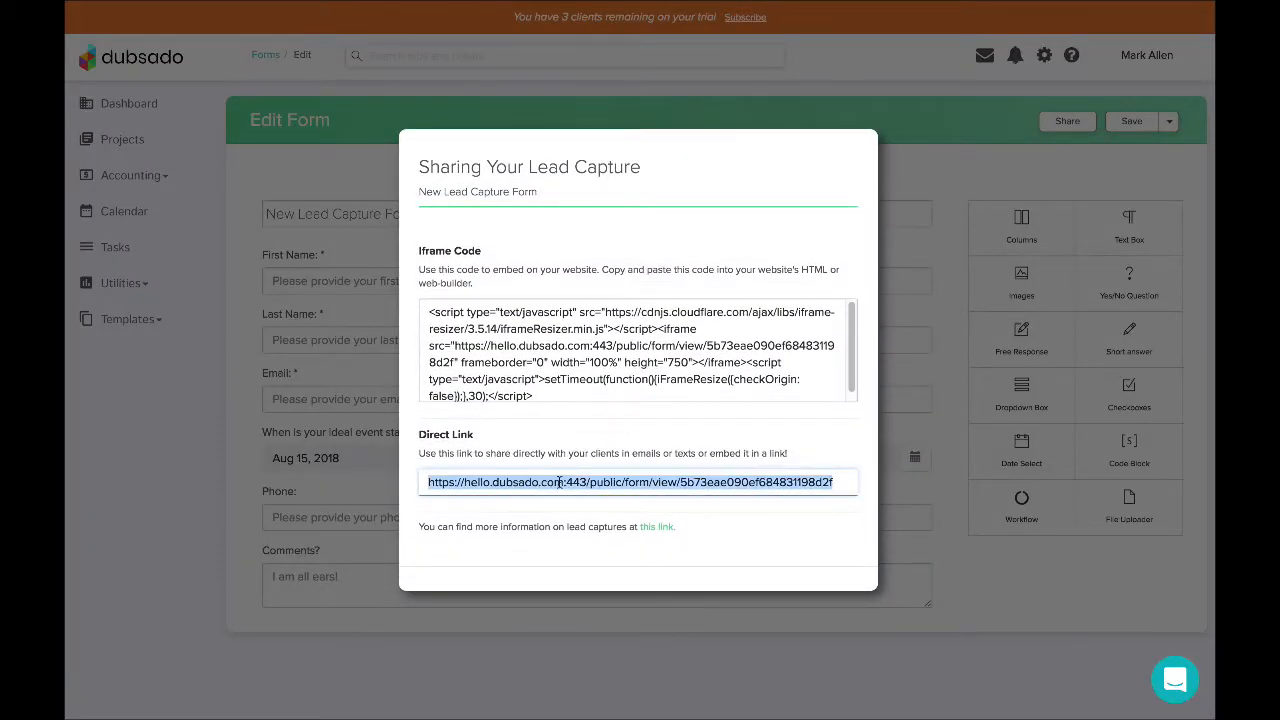
click(140, 481)
Open the copied direct link in a new browser tab and place the cursor in the public form's First Name field
mouse_move(860, 4)
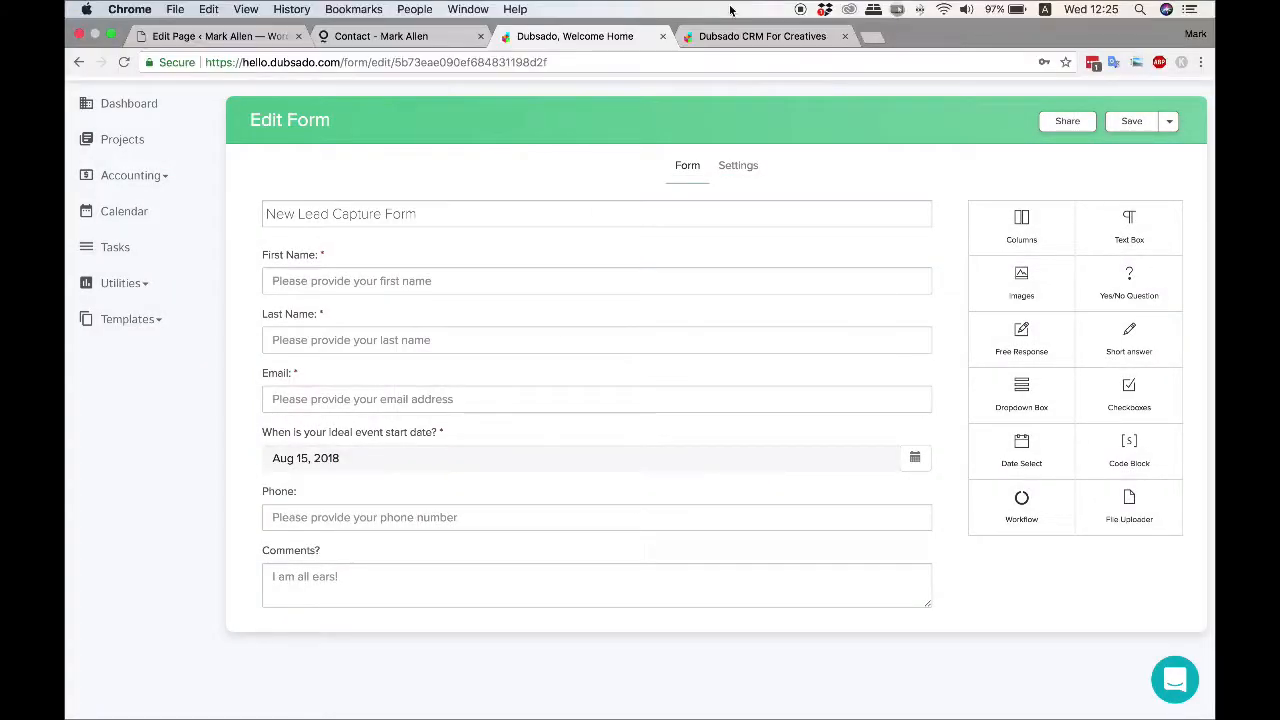
click(867, 37)
key(super+v)
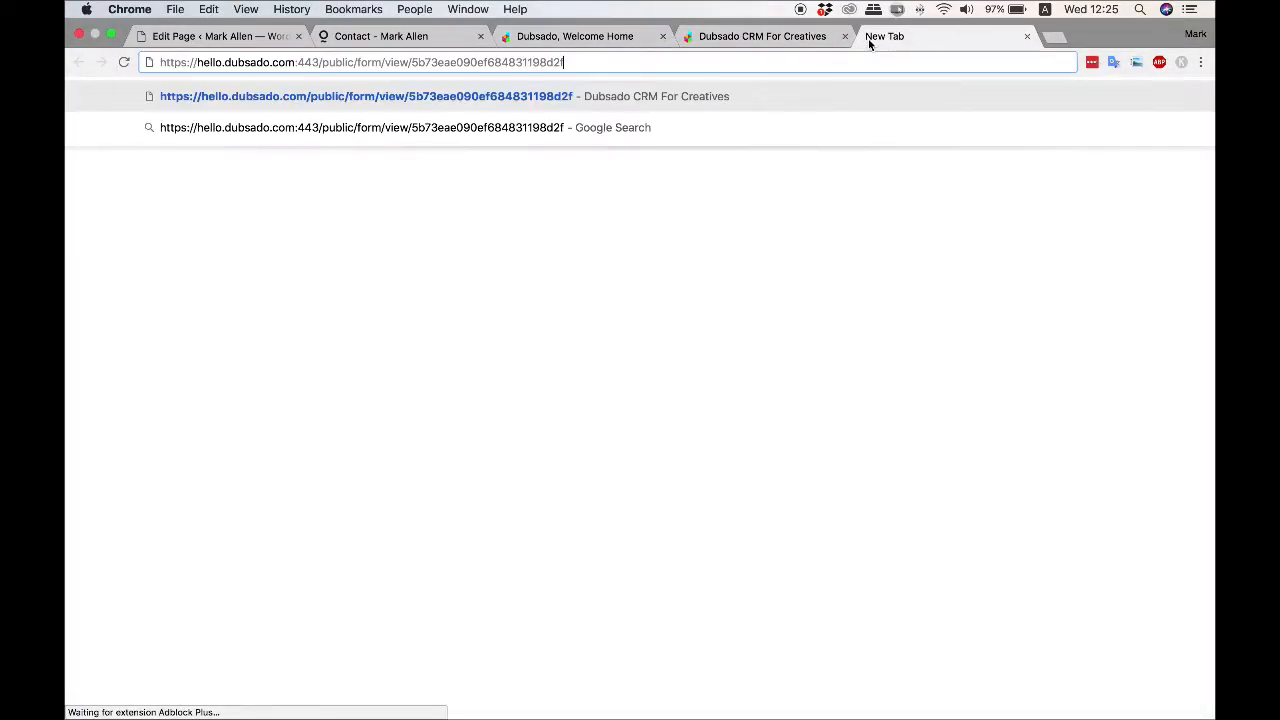
key(Return)
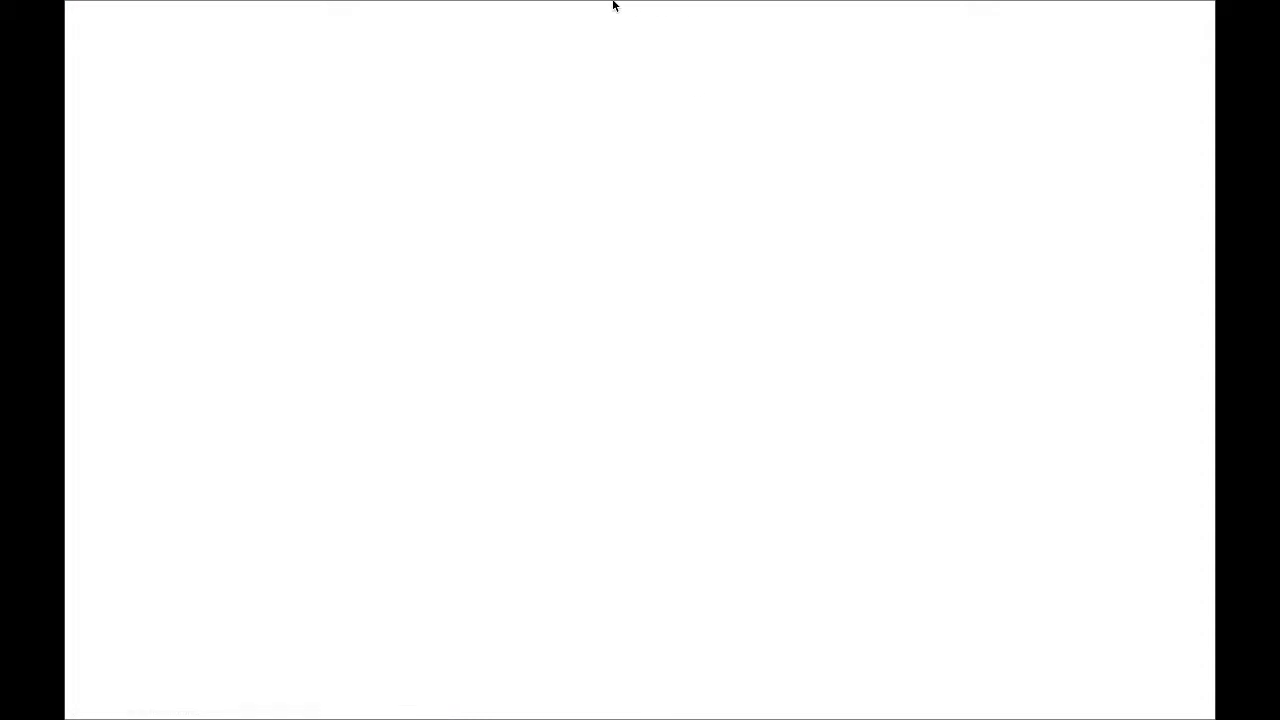
mouse_move(604, 5)
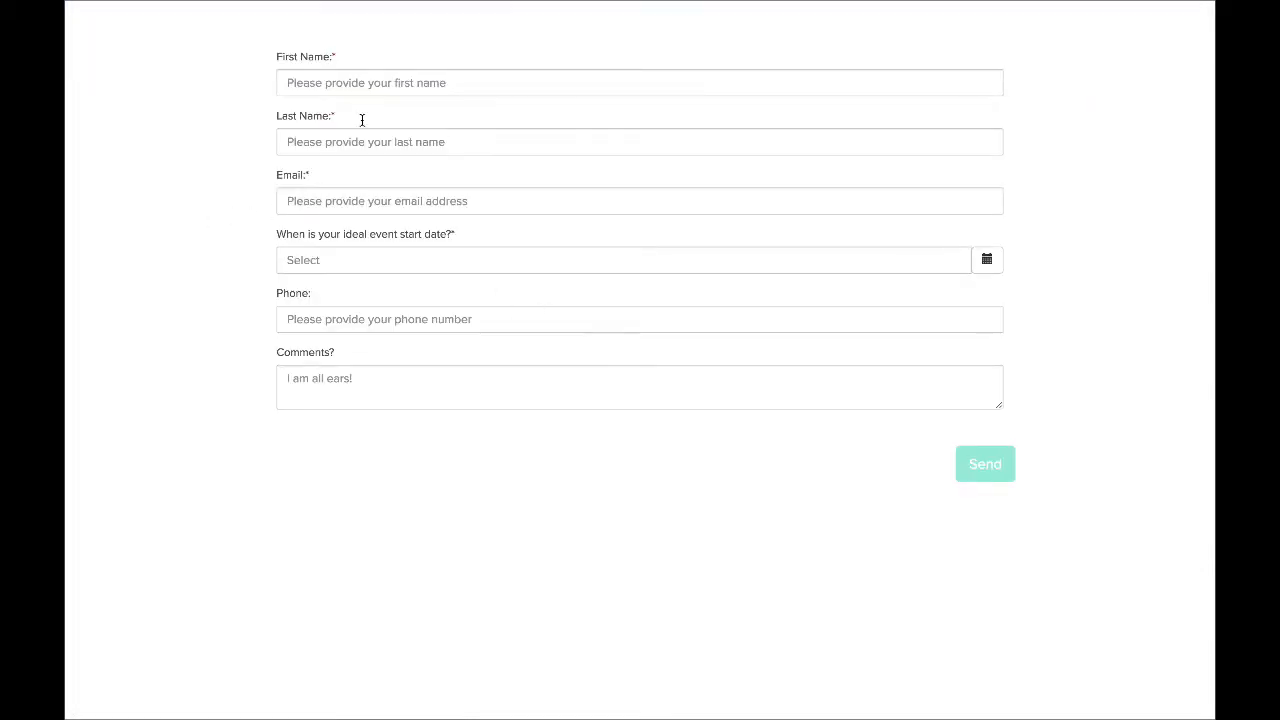
mouse_move(466, 3)
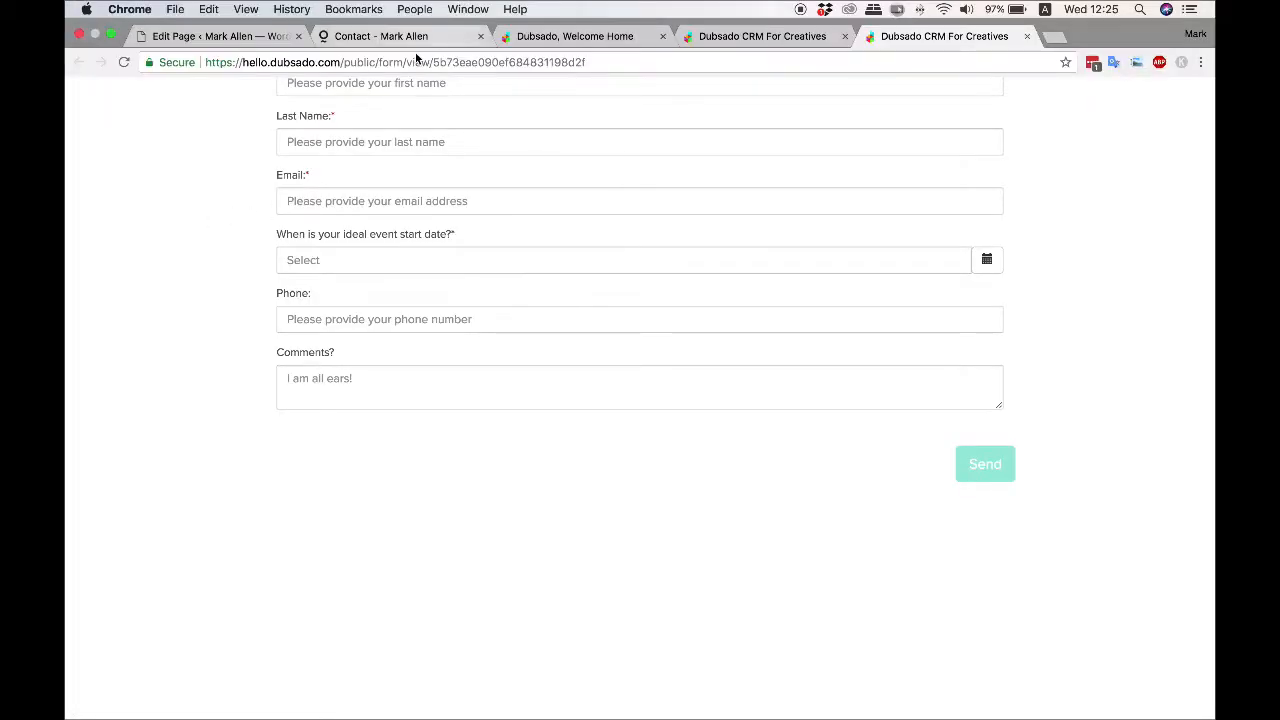
click(334, 82)
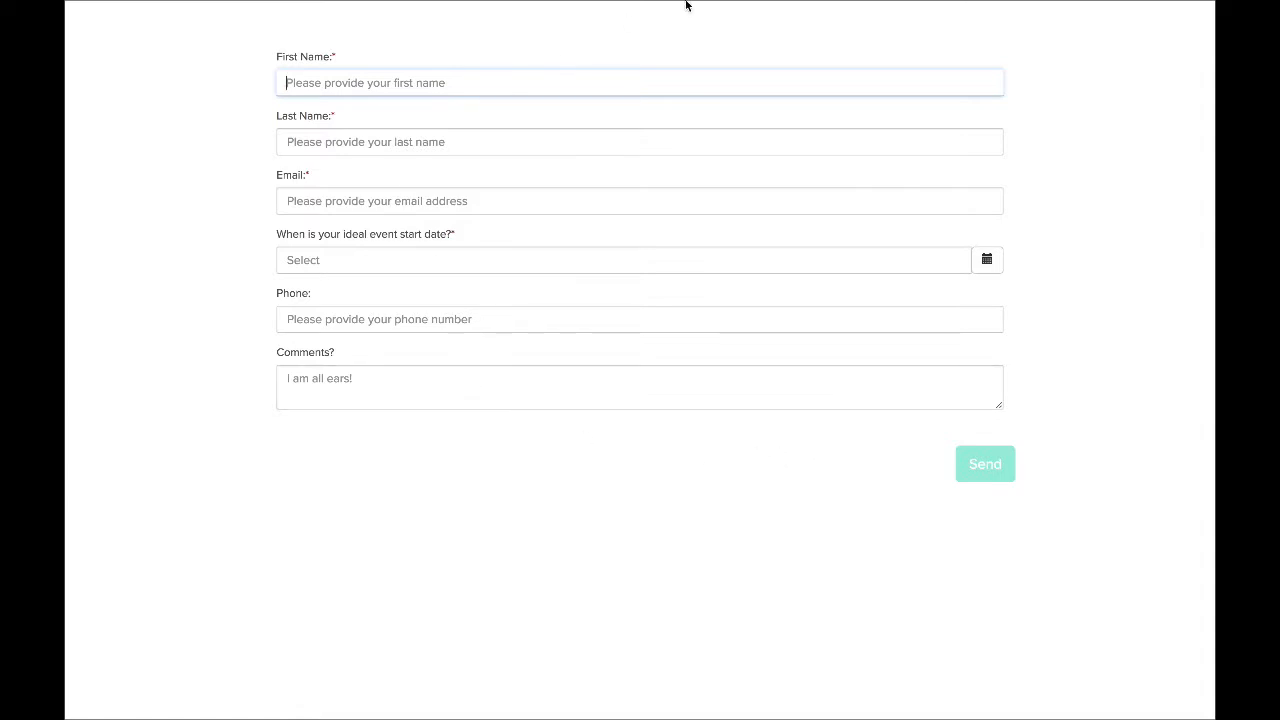
Switch to the live Contact page and view the Dubsado form embedded beside the photo
mouse_move(696, 3)
click(430, 38)
scroll(504, 256, down, 5)
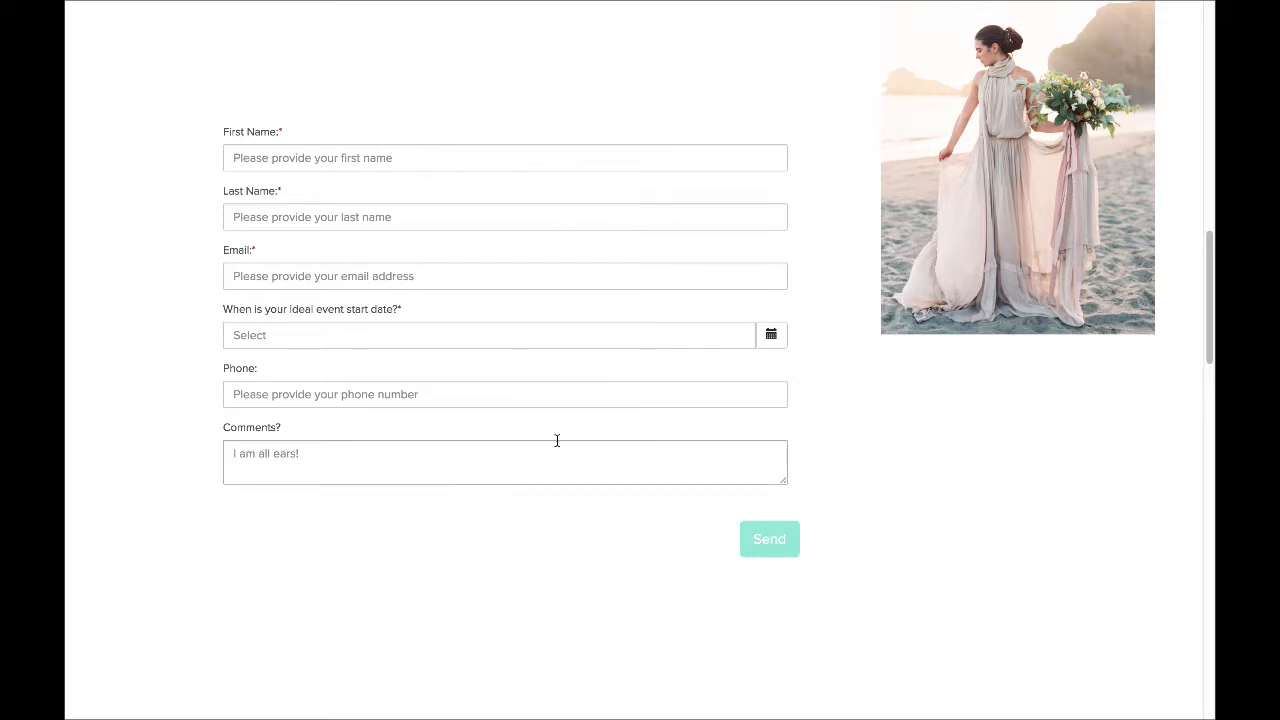
mouse_move(517, 3)
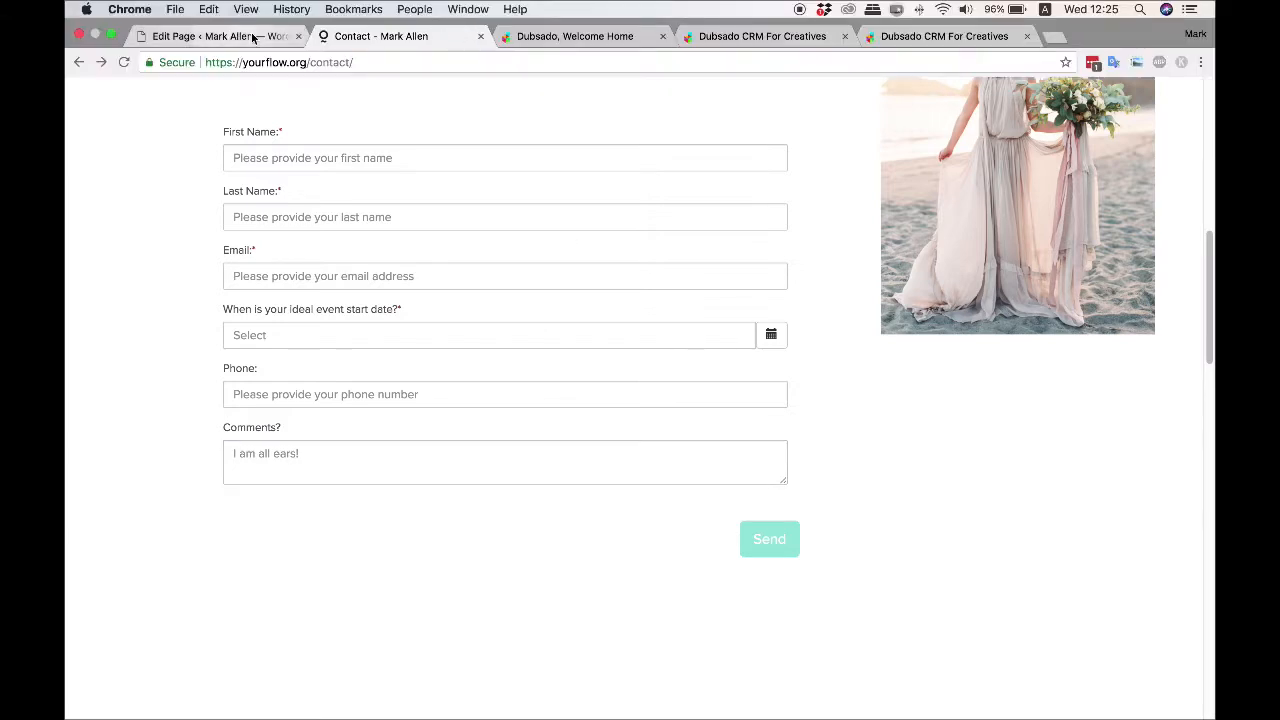
Return to the Dubsado form editor and show the Redirect URL field in the form's lead capture settings
click(588, 37)
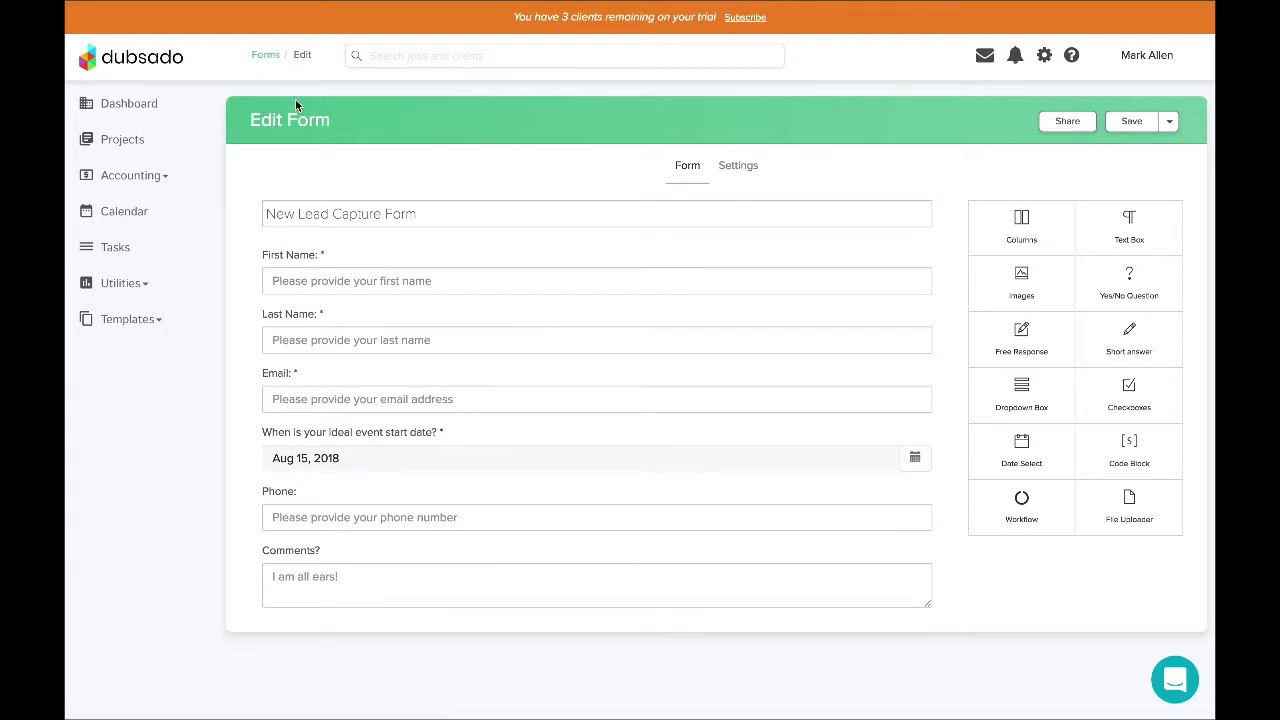
click(738, 167)
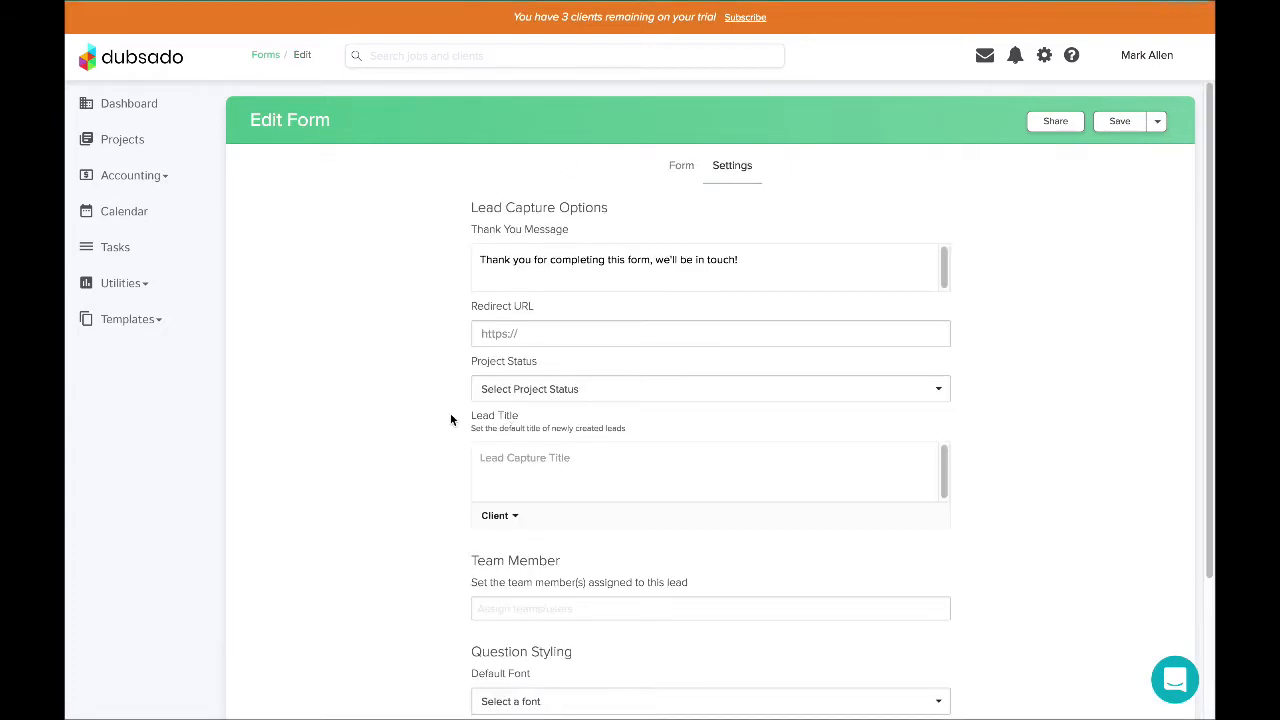
click(570, 337)
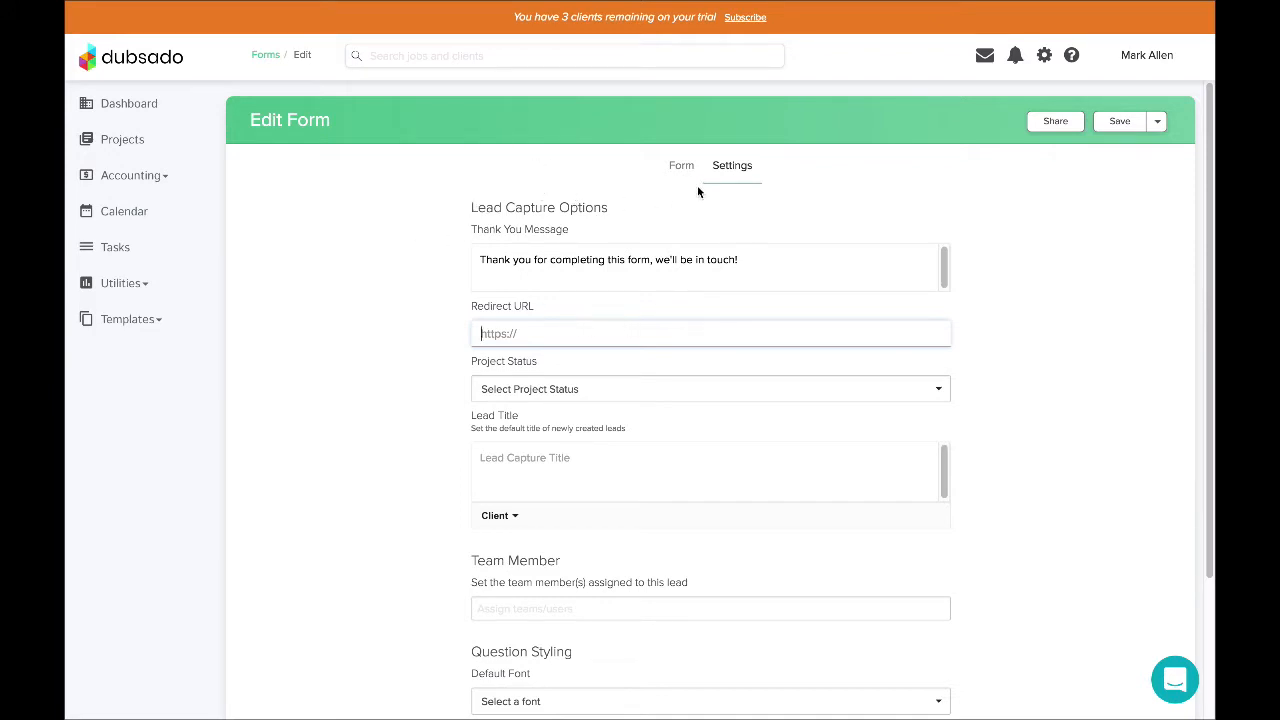
Reopen the lead capture sharing options, select the direct link, and close the dialog
click(1066, 128)
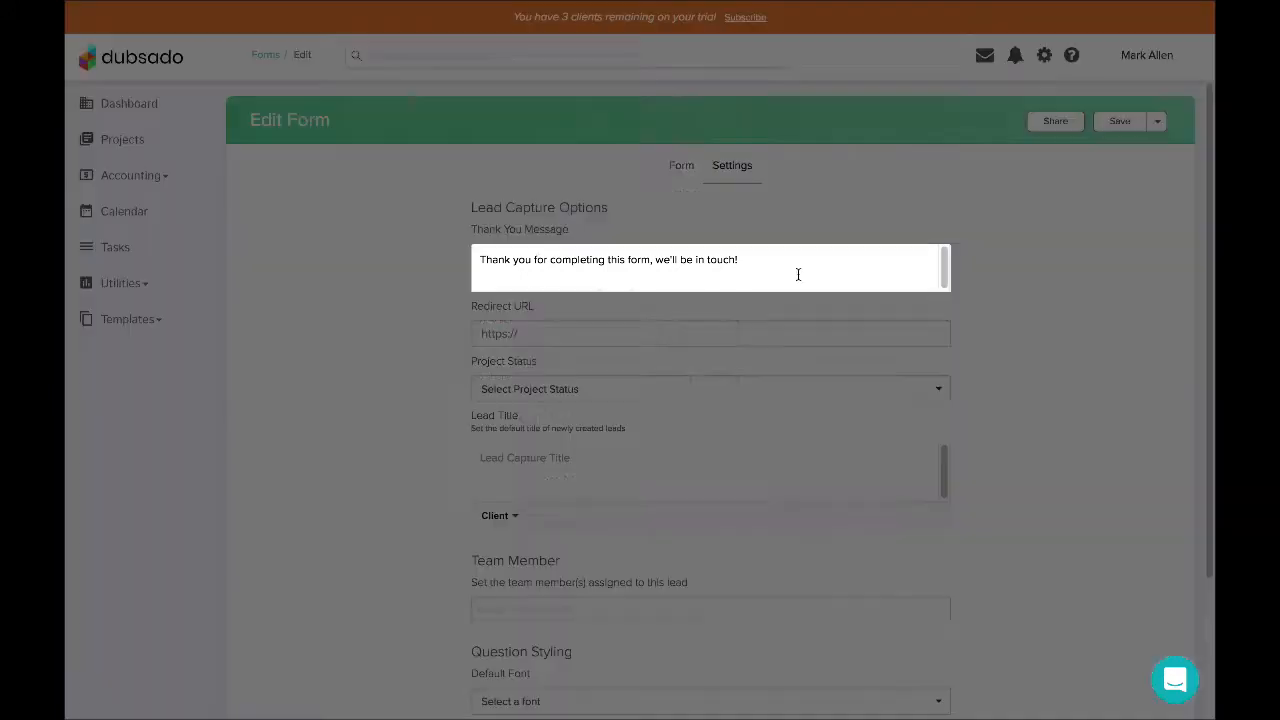
click(549, 487)
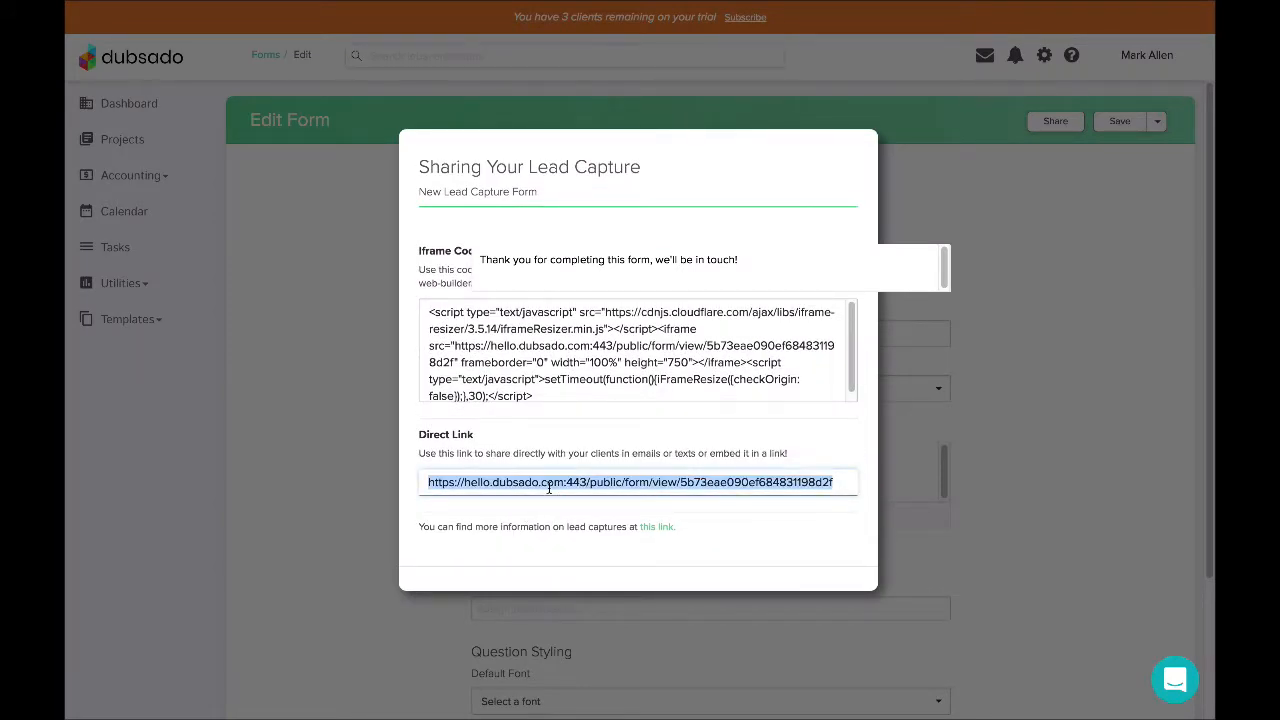
click(322, 412)
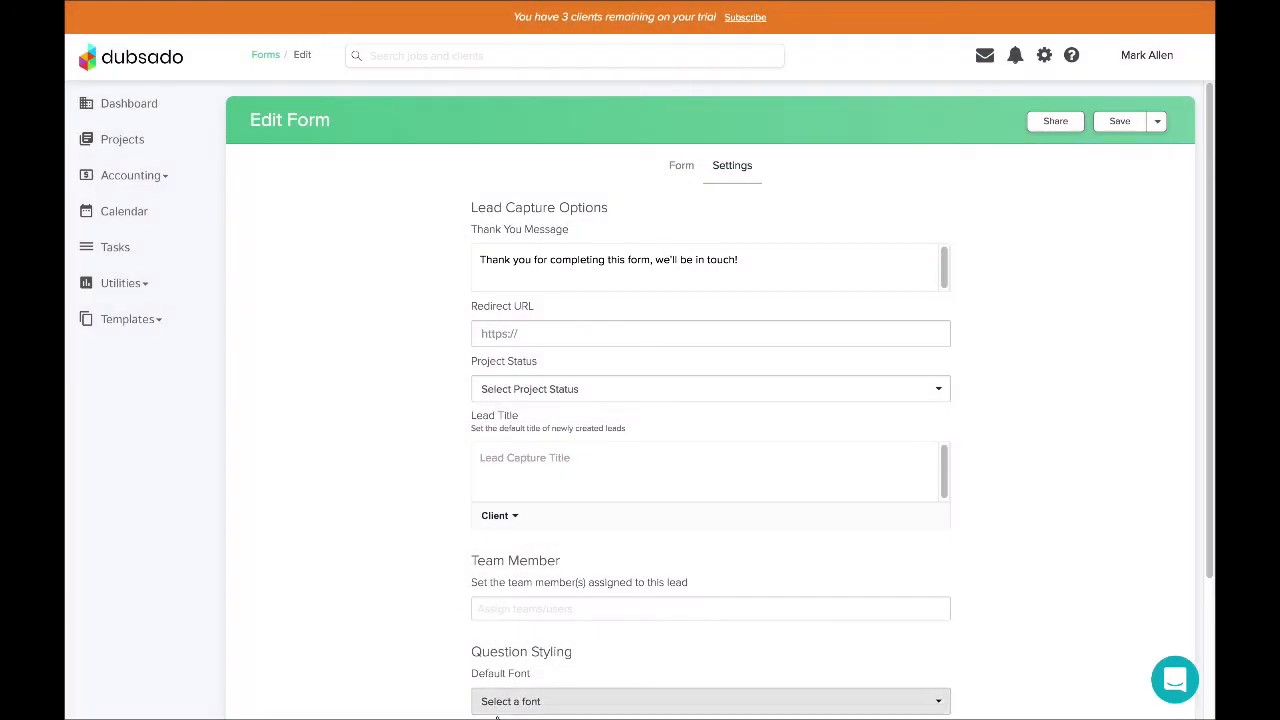
mouse_move(458, 708)
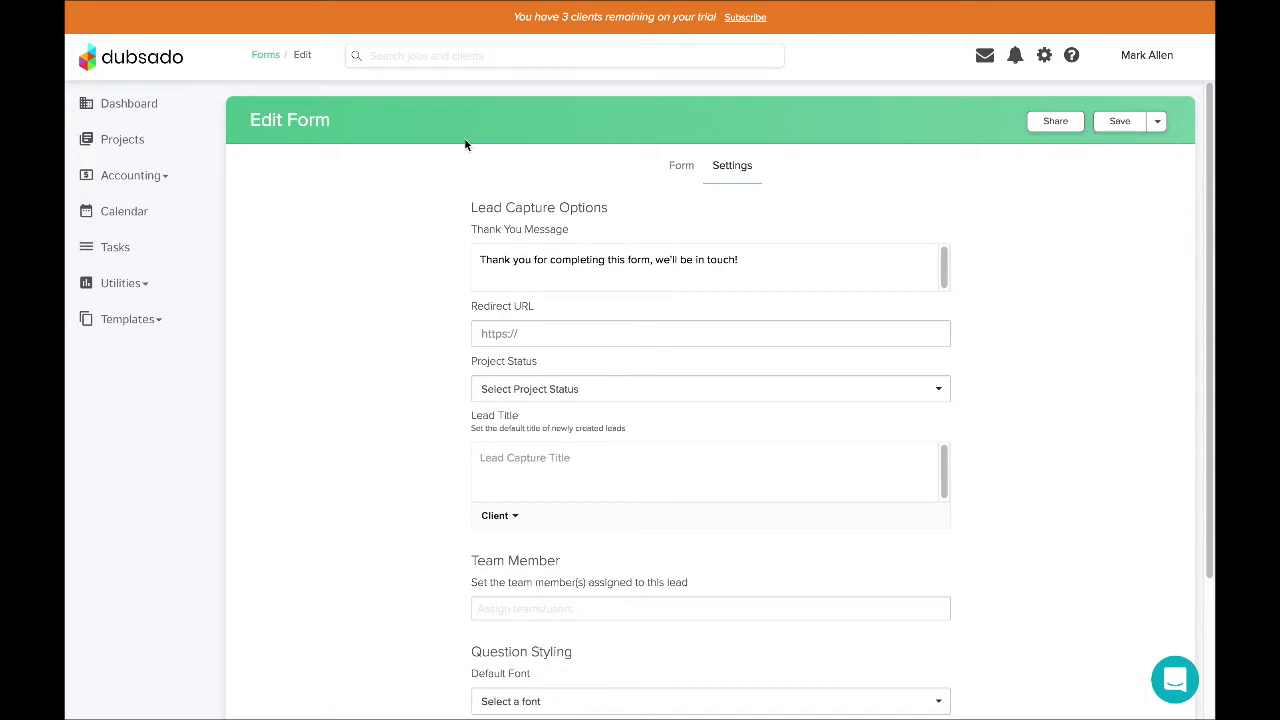
Switch to the WordPress Contact page editor and show the embedded form code's content block in Visual mode
click(228, 36)
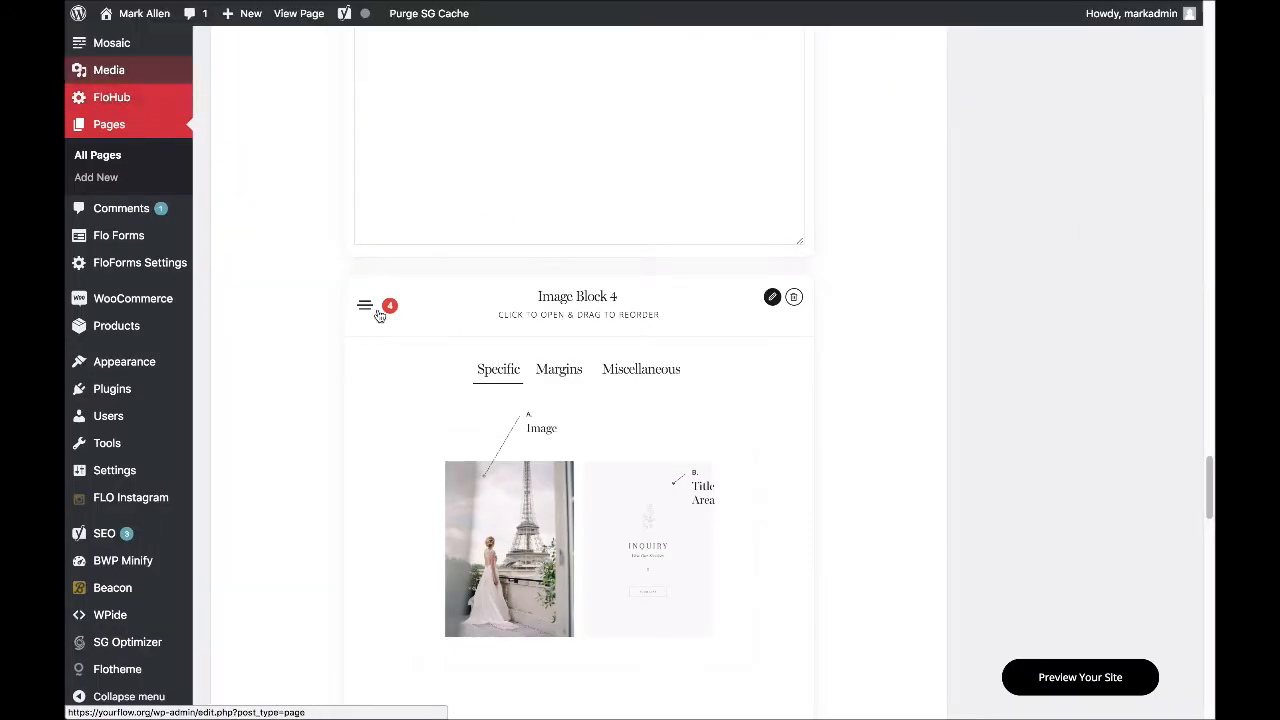
scroll(528, 280, up, 5)
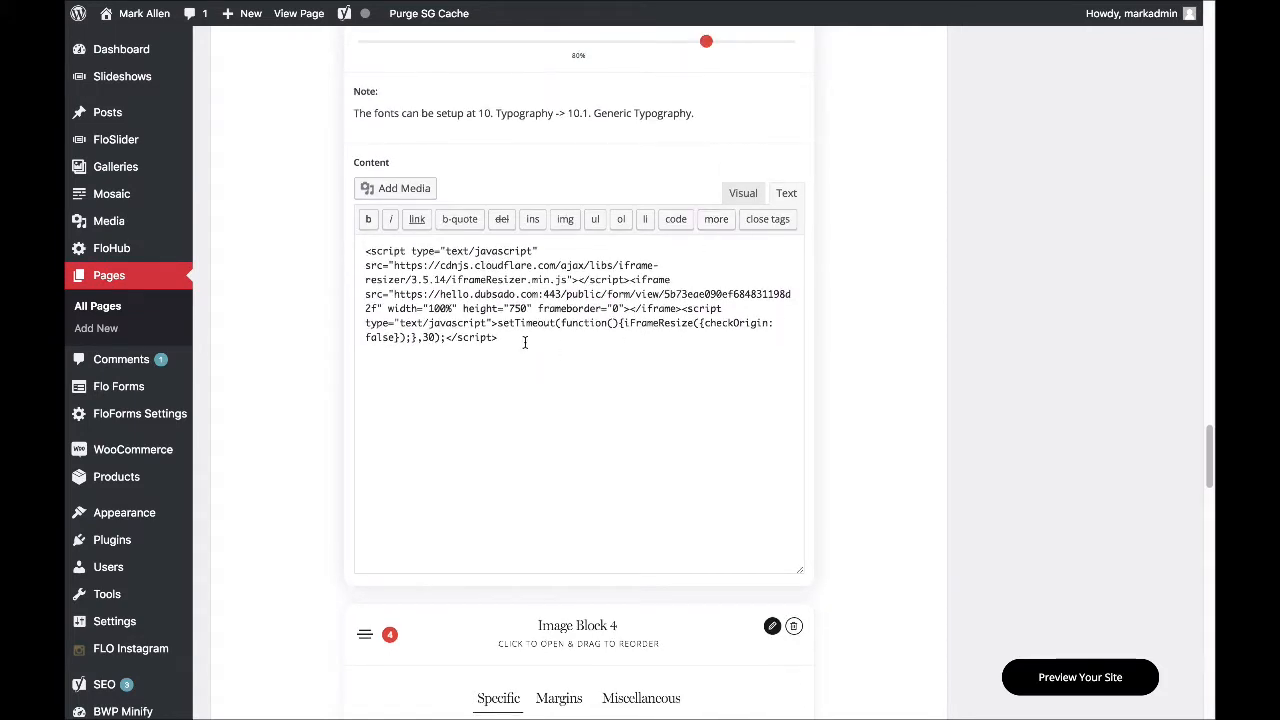
click(525, 341)
click(742, 197)
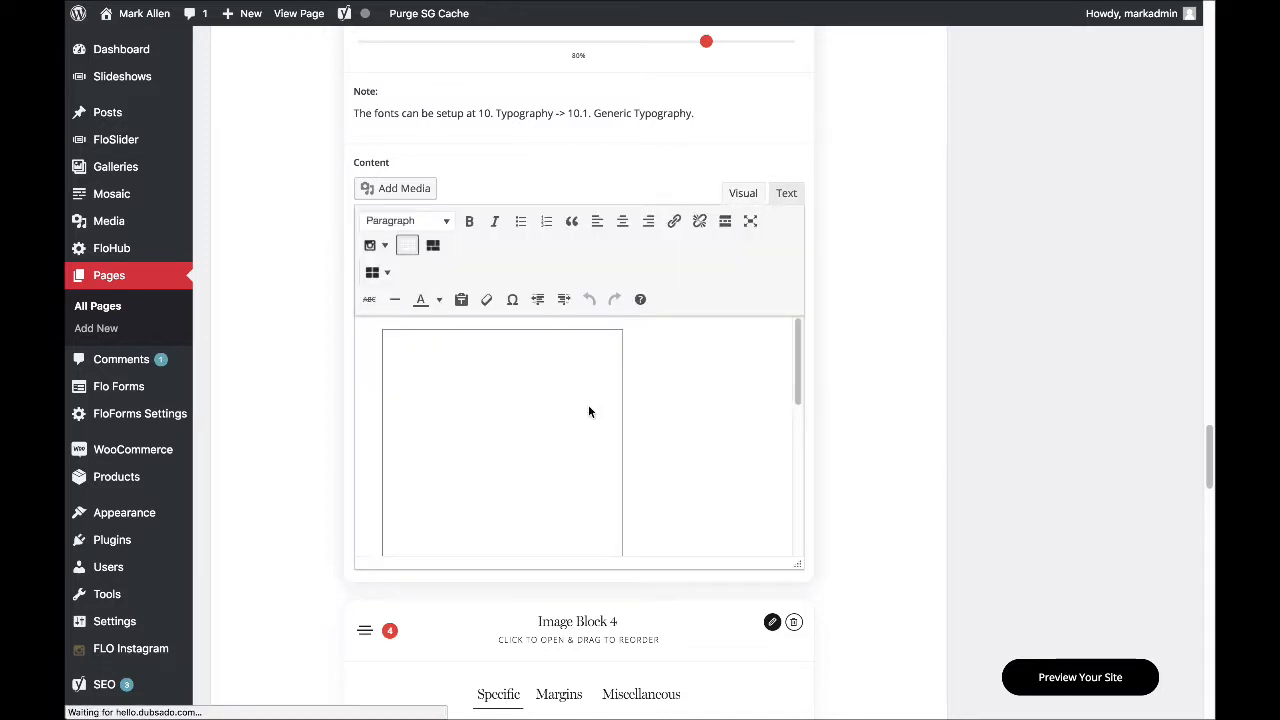
Add the line "Add some text" below the embedded Dubsado form, leaving a blank line above it
scroll(674, 451, down, 4)
click(708, 524)
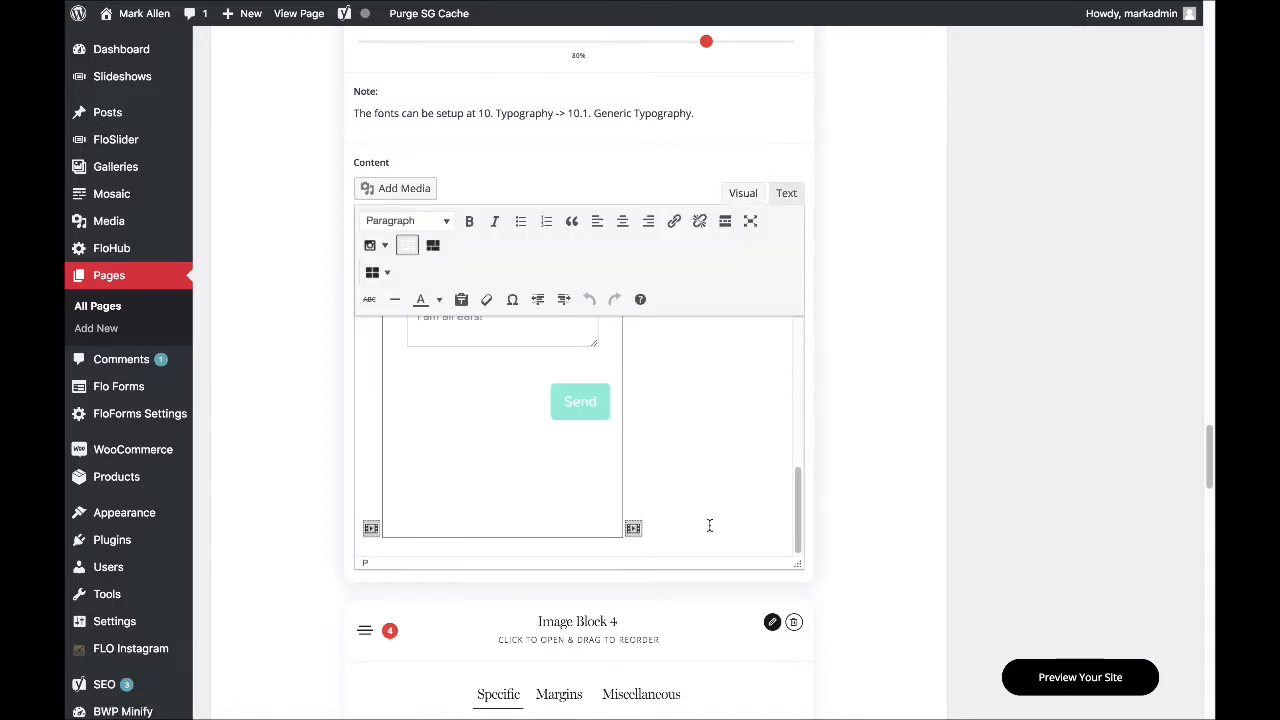
key(Return)
key(Return)
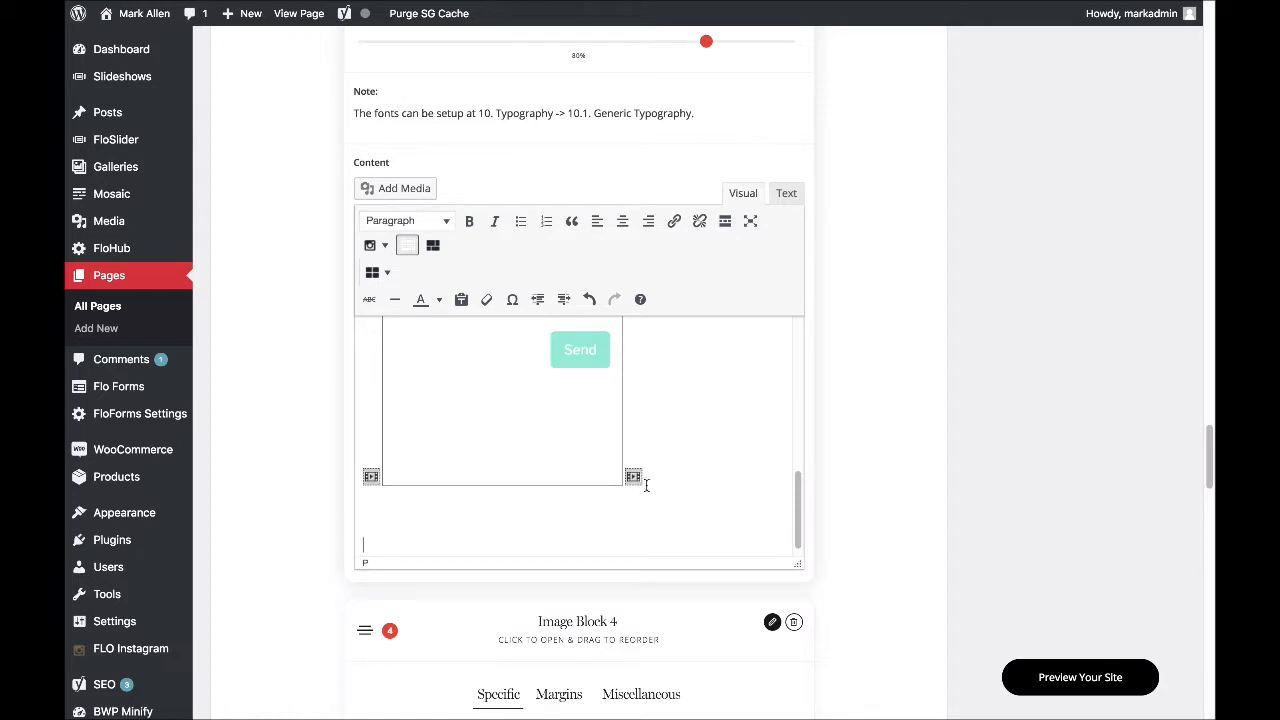
text(Add some text)
Link the "Add some text" line to the copied Dubsado direct form link, set to open in a new tab
key(shift+Home)
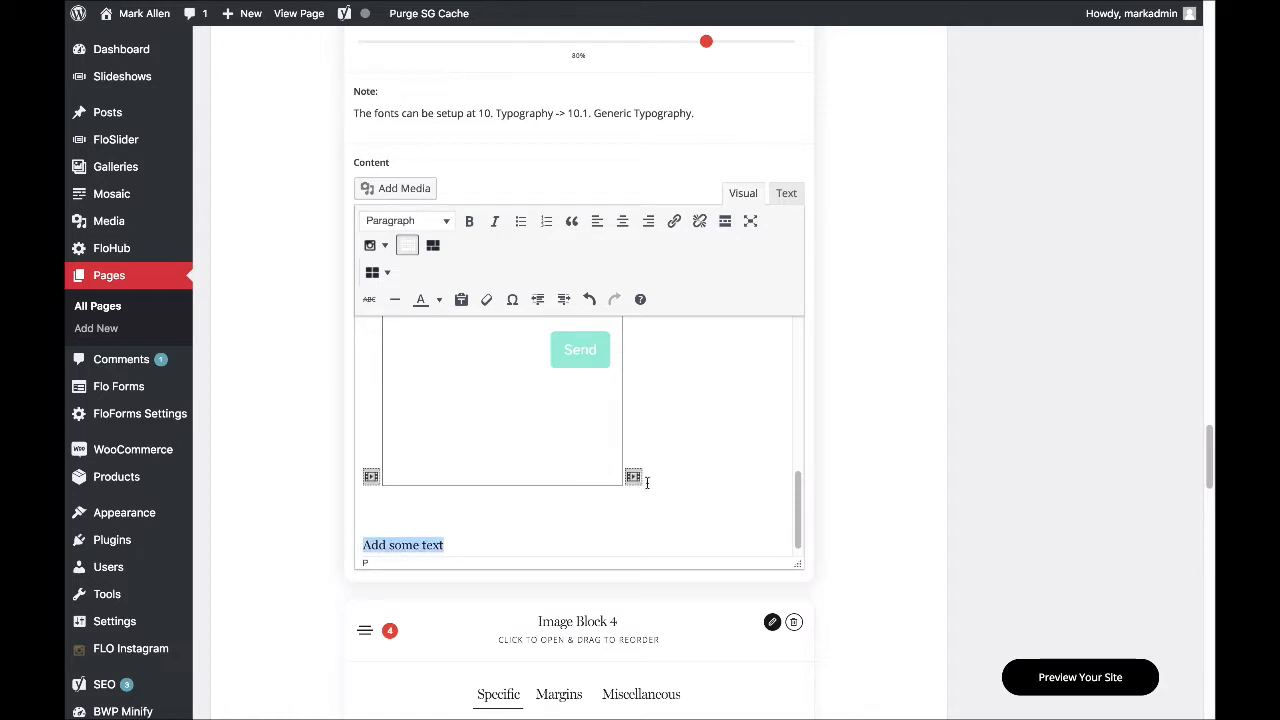
click(675, 221)
key(ctrl+v)
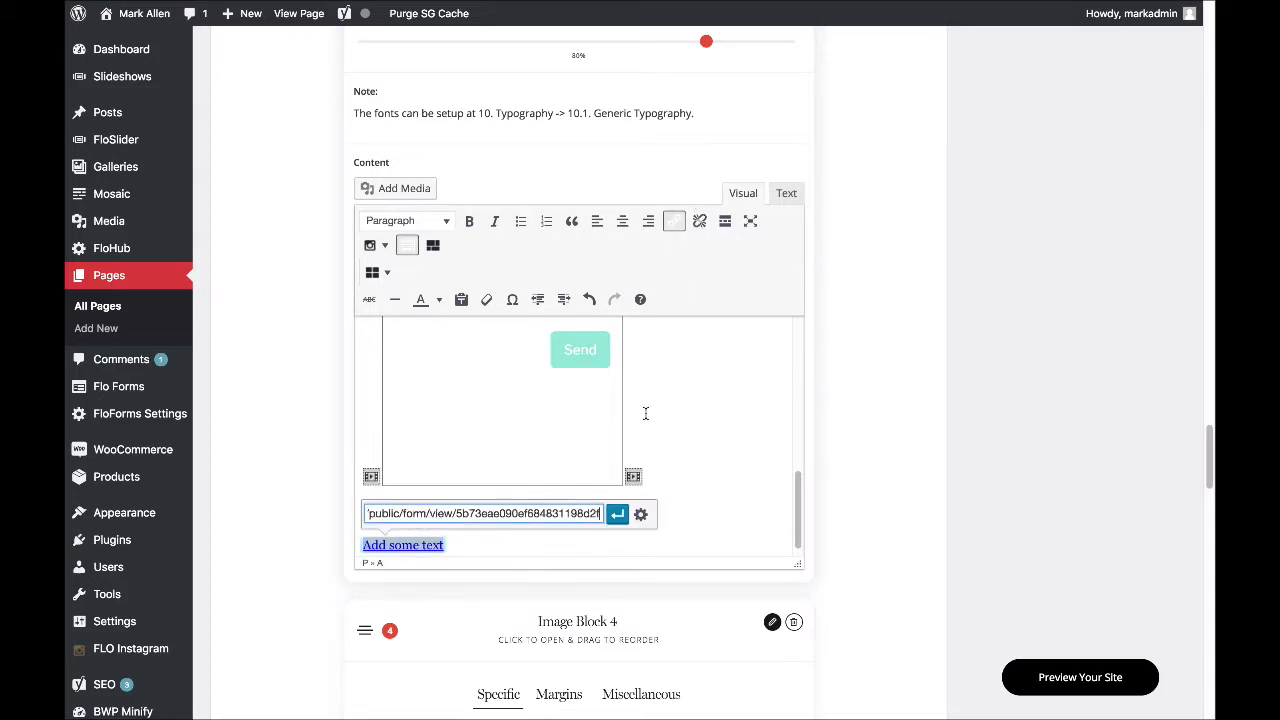
click(640, 514)
click(531, 277)
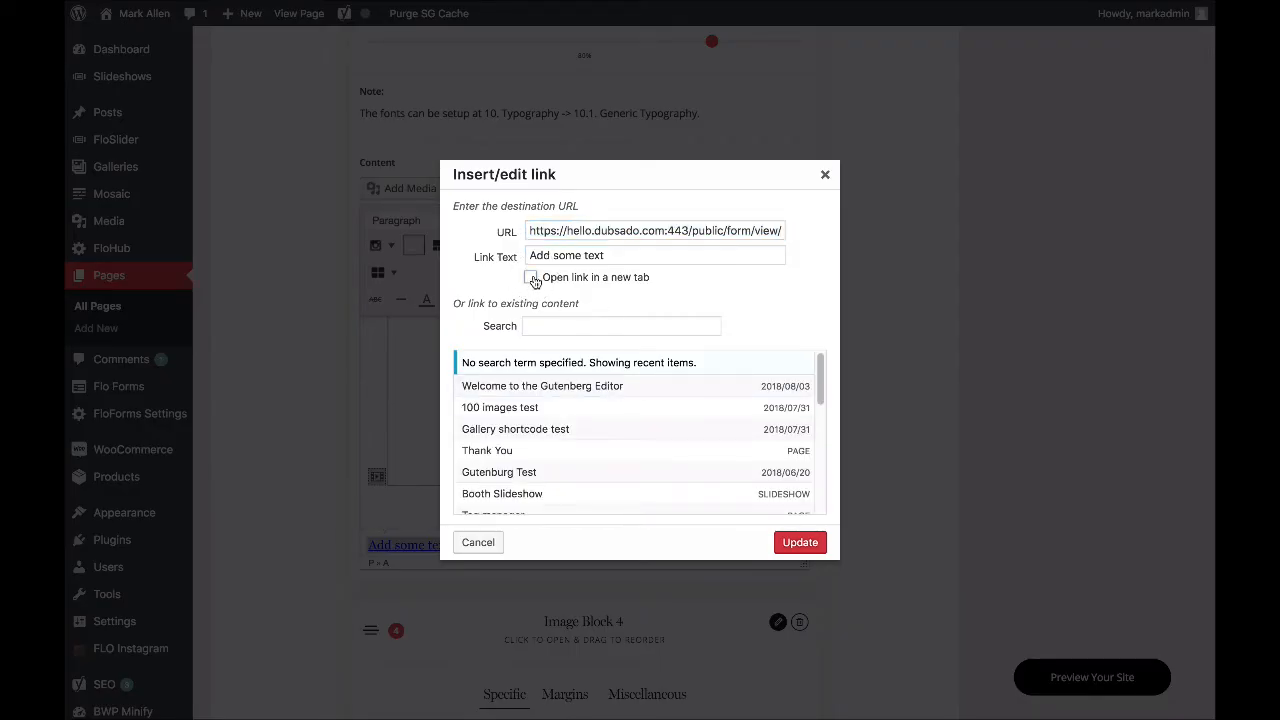
click(792, 546)
scroll(550, 518, down, 1)
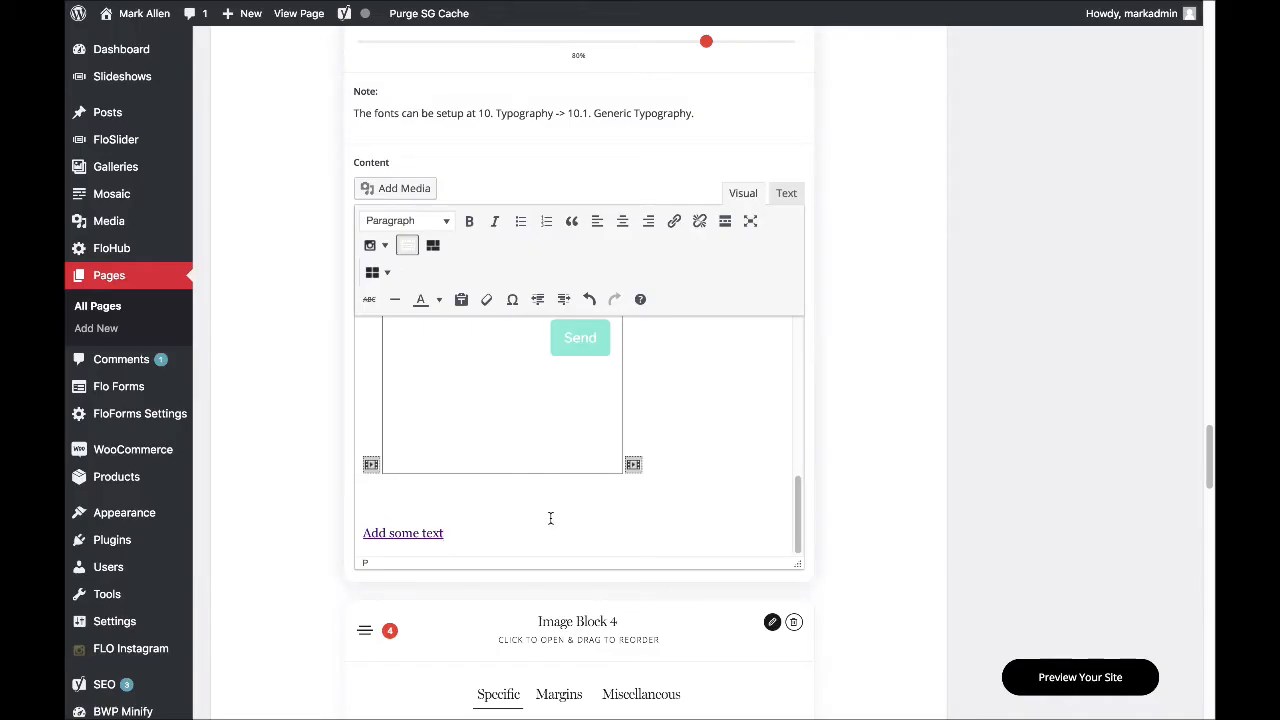
Examine Image Block 4's Button URL and Button Label settings, highlighting the value in each field
scroll(900, 485, down, 5)
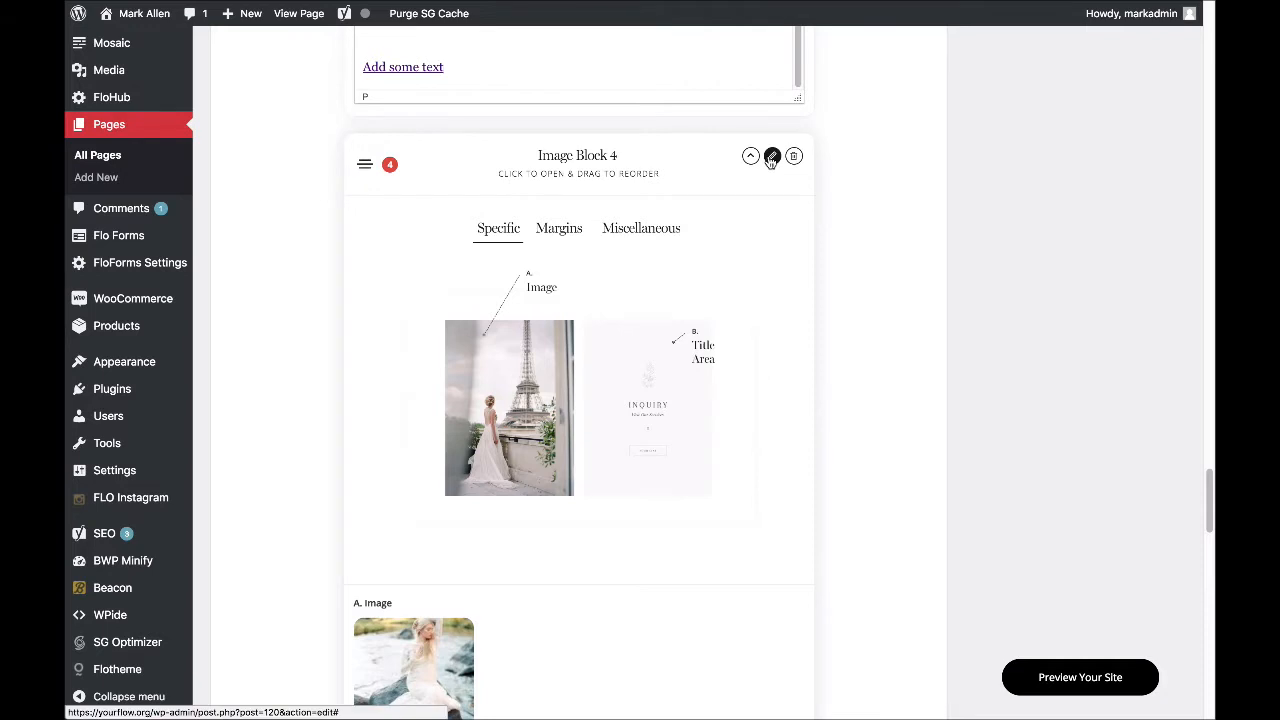
scroll(731, 260, down, 1)
scroll(731, 260, down, 10)
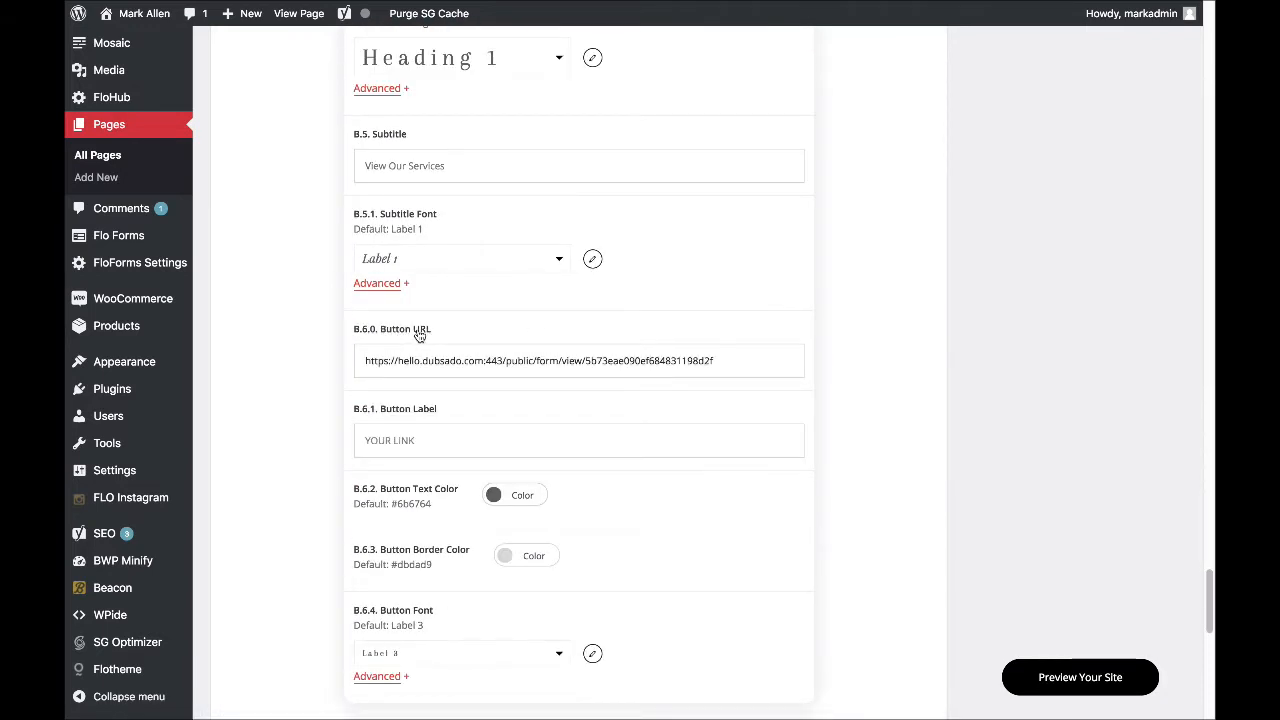
click(741, 360)
drag(741, 360, 362, 360)
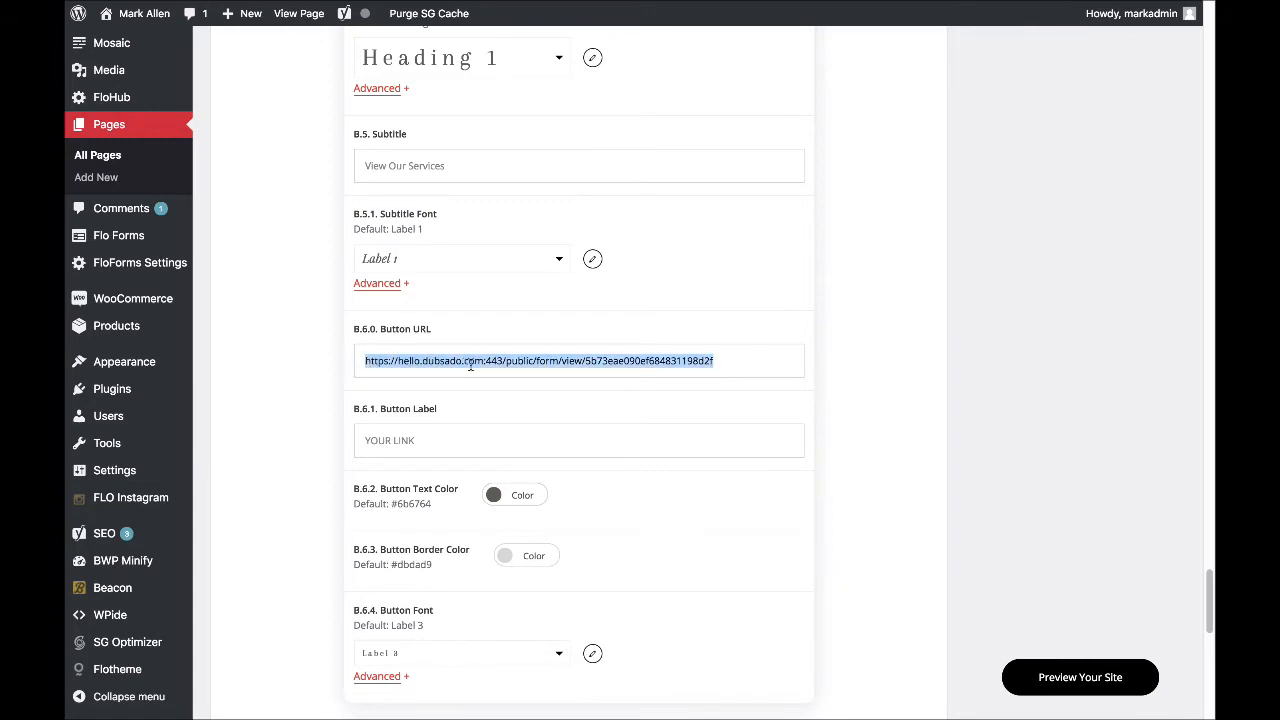
click(466, 437)
drag(466, 437, 347, 442)
click(455, 442)
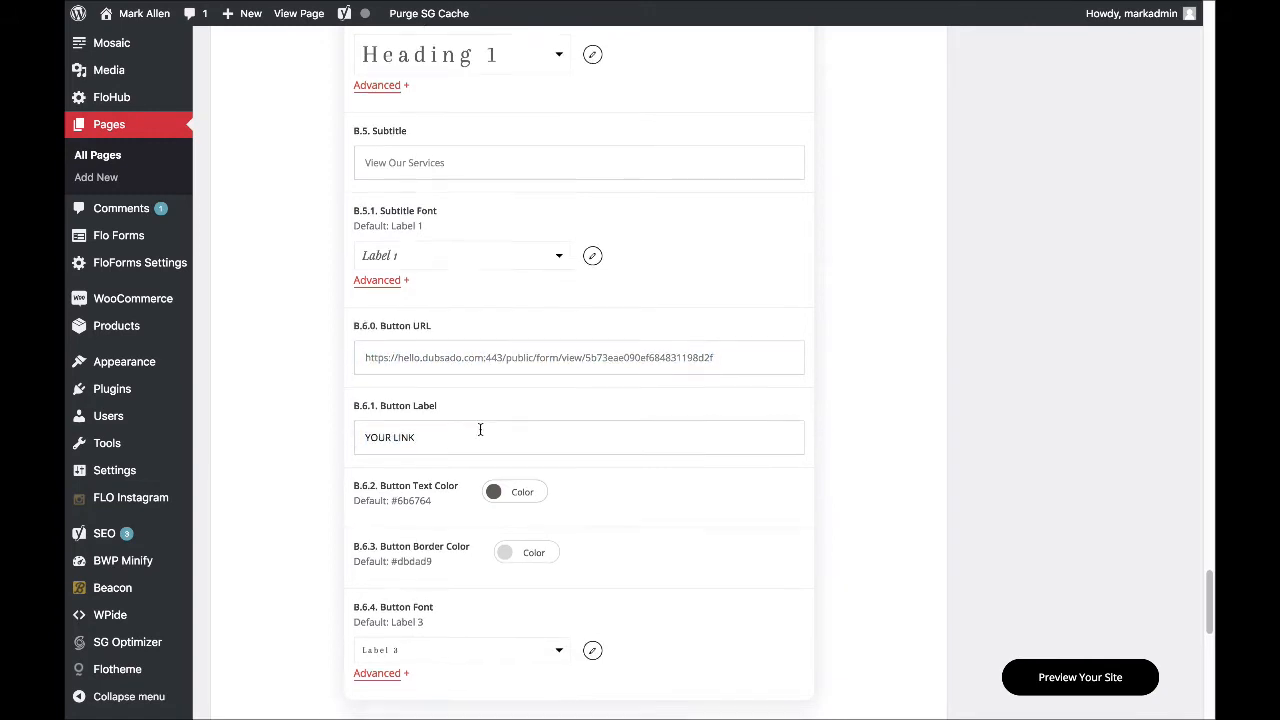
Open the Button block's settings, review its button text, link and new-tab option, and collapse the block again
scroll(480, 430, down, 5)
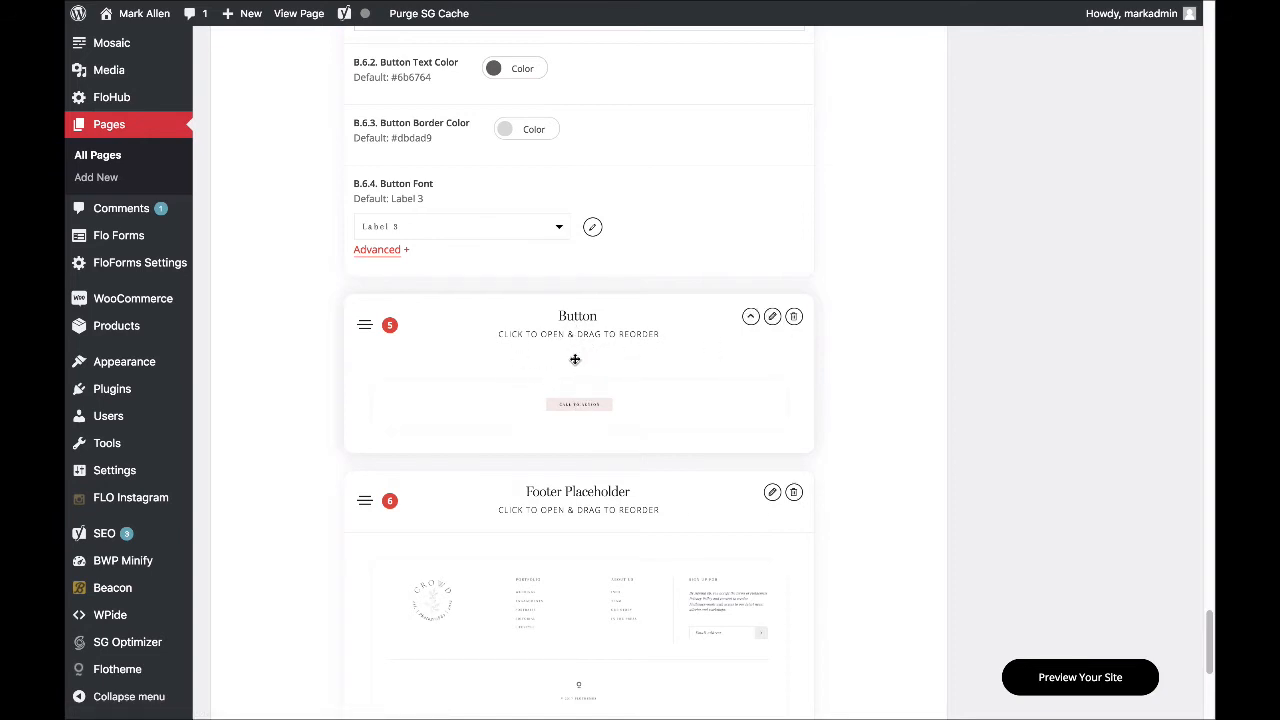
click(772, 316)
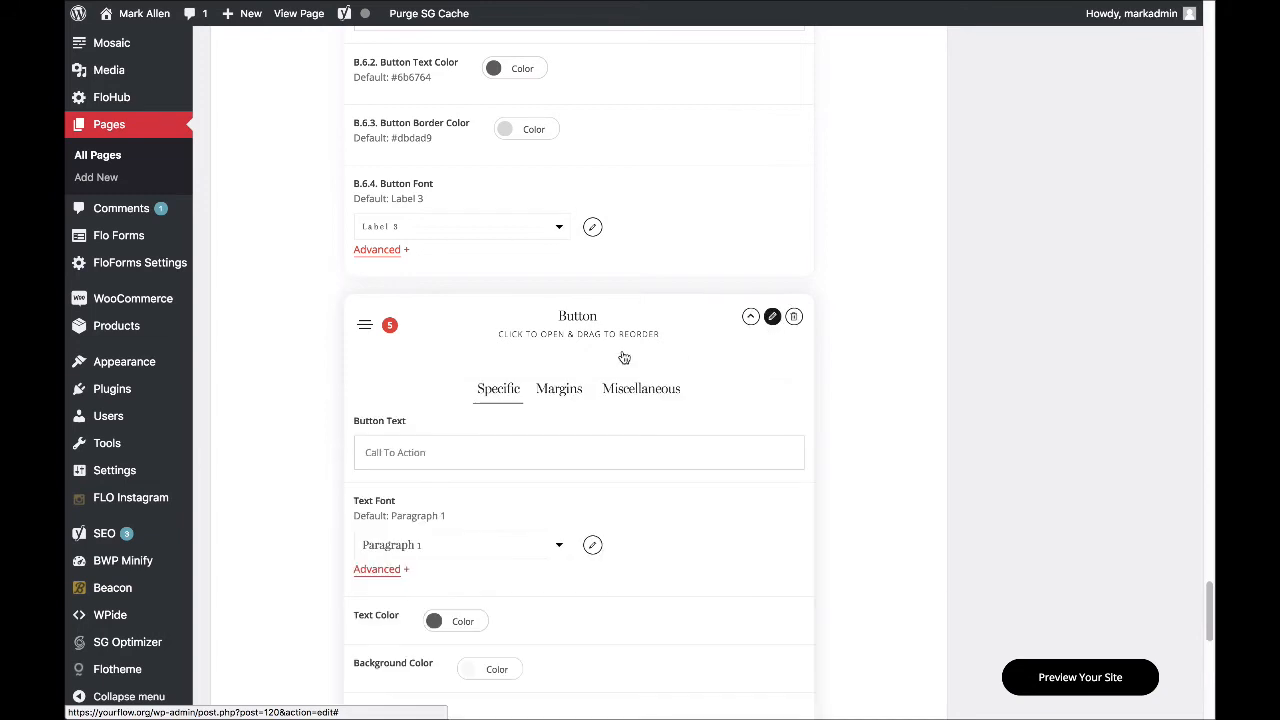
scroll(536, 358, down, 2)
drag(536, 358, 340, 359)
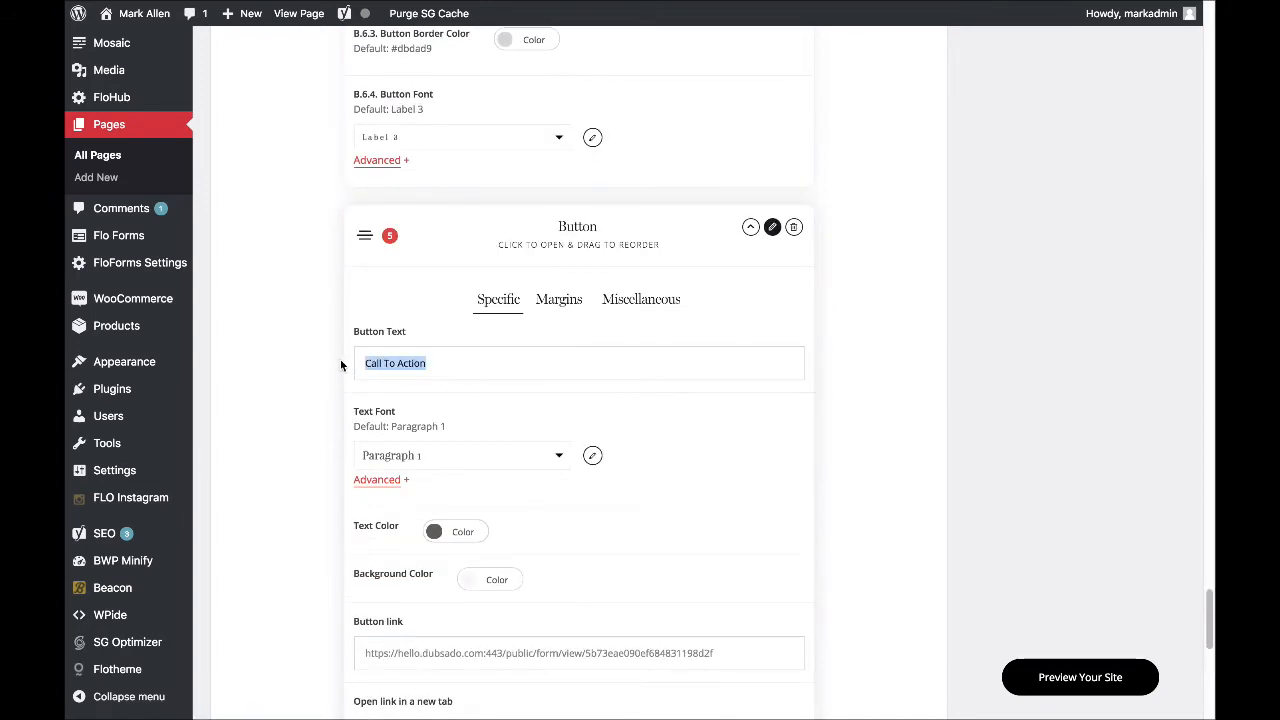
click(494, 371)
scroll(408, 540, down, 3)
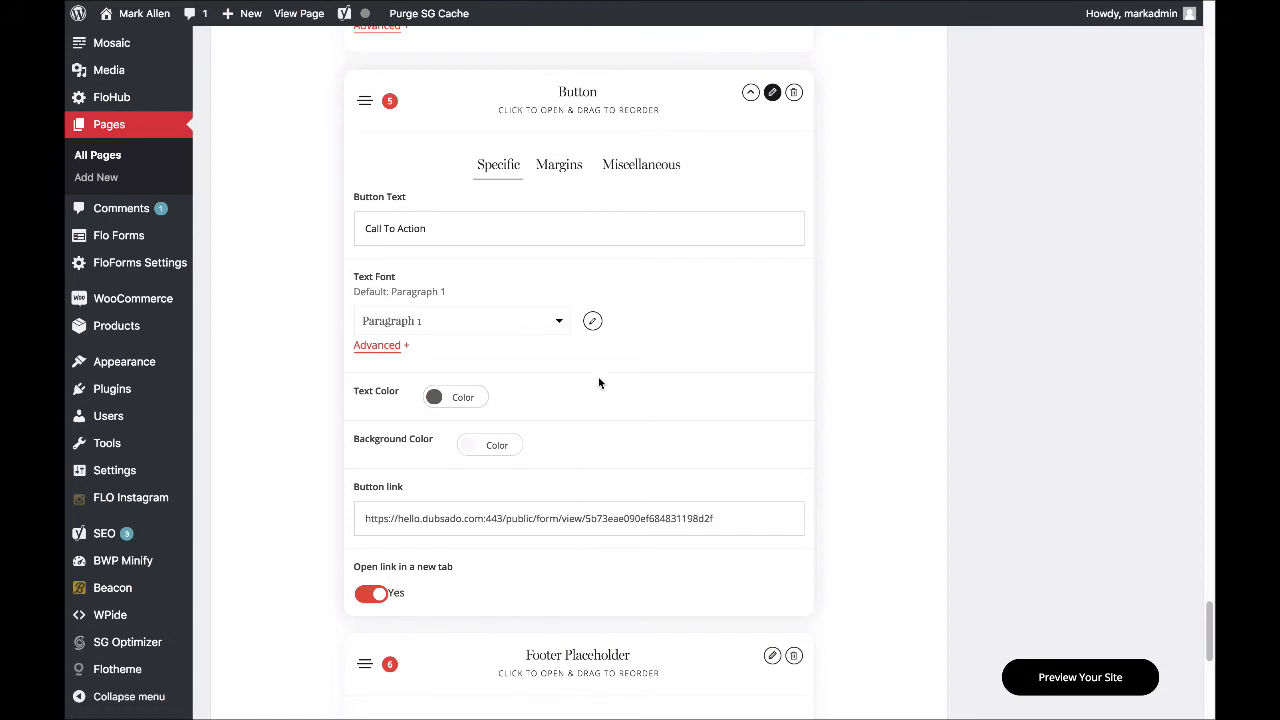
scroll(710, 389, down, 3)
scroll(690, 387, up, 5)
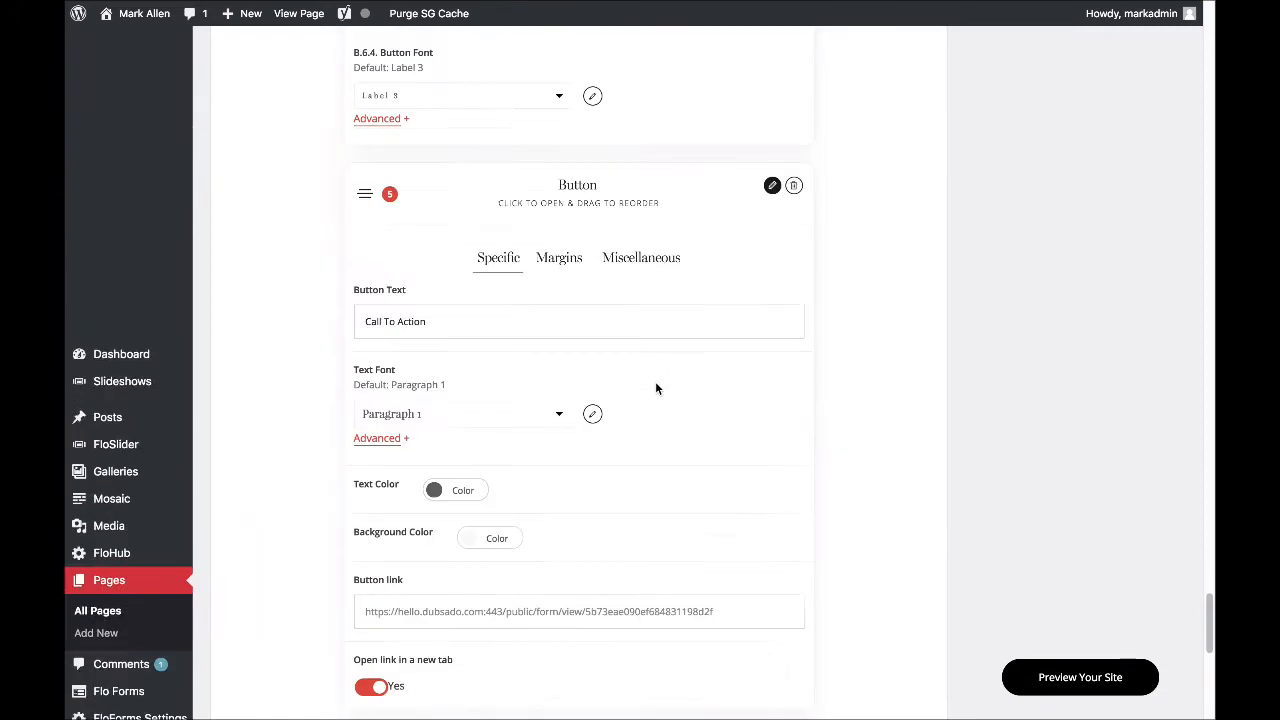
click(768, 216)
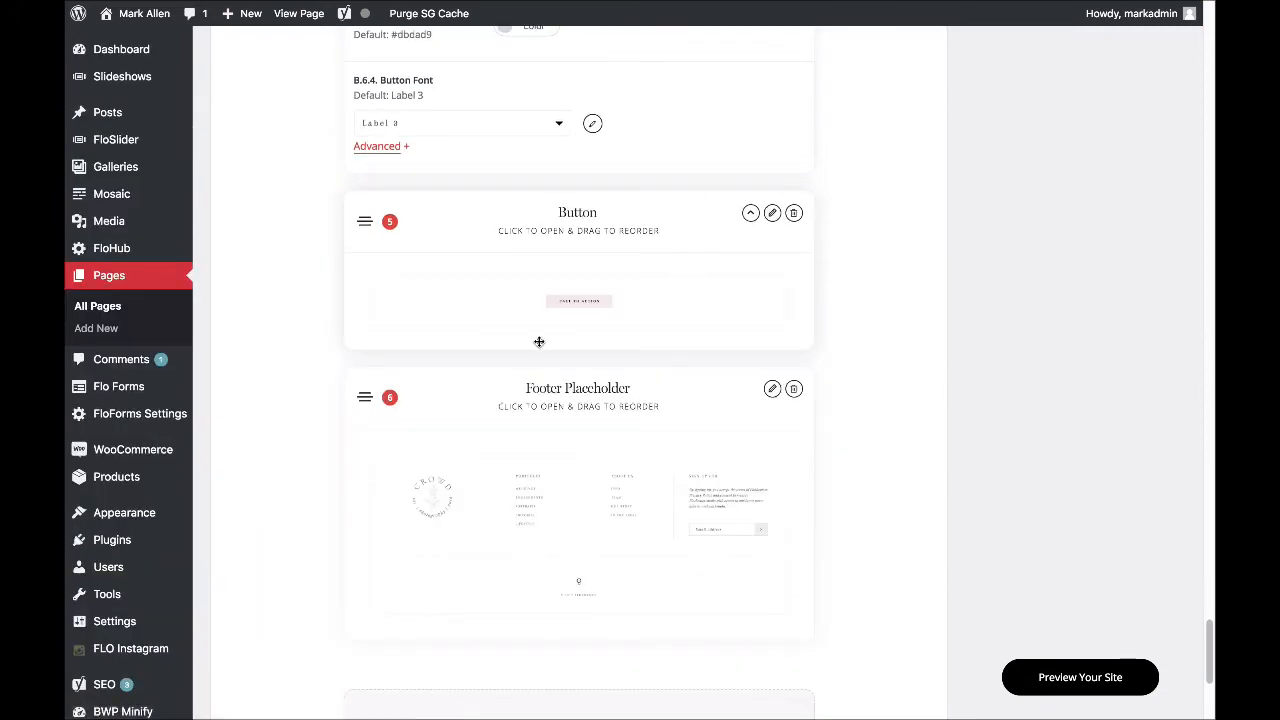
scroll(537, 345, up, 2)
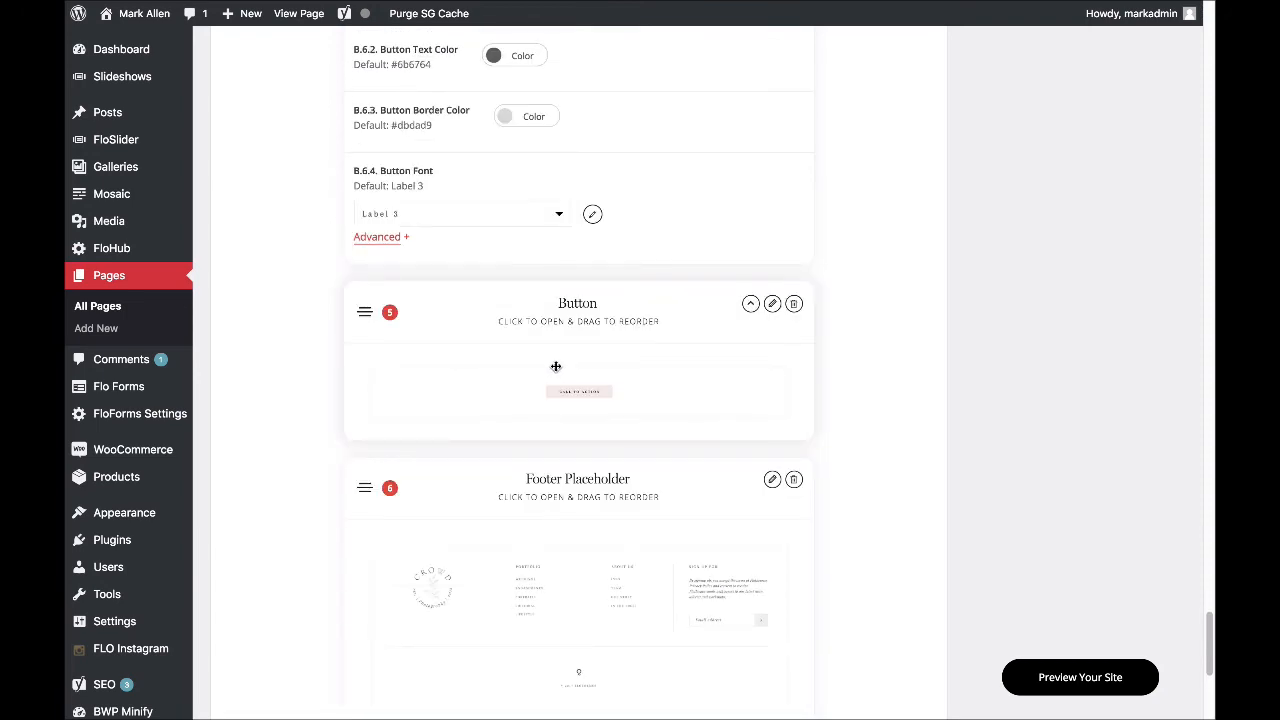